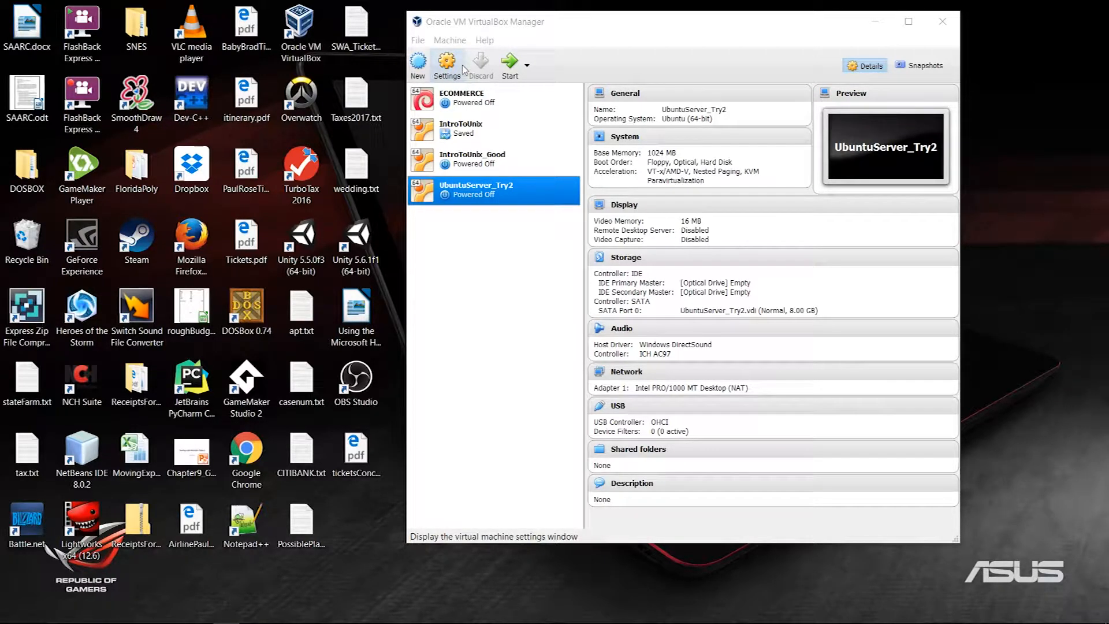
Step: Start a new virtual machine and name it CentOS, correcting a mistyped name
left_click(419, 64)
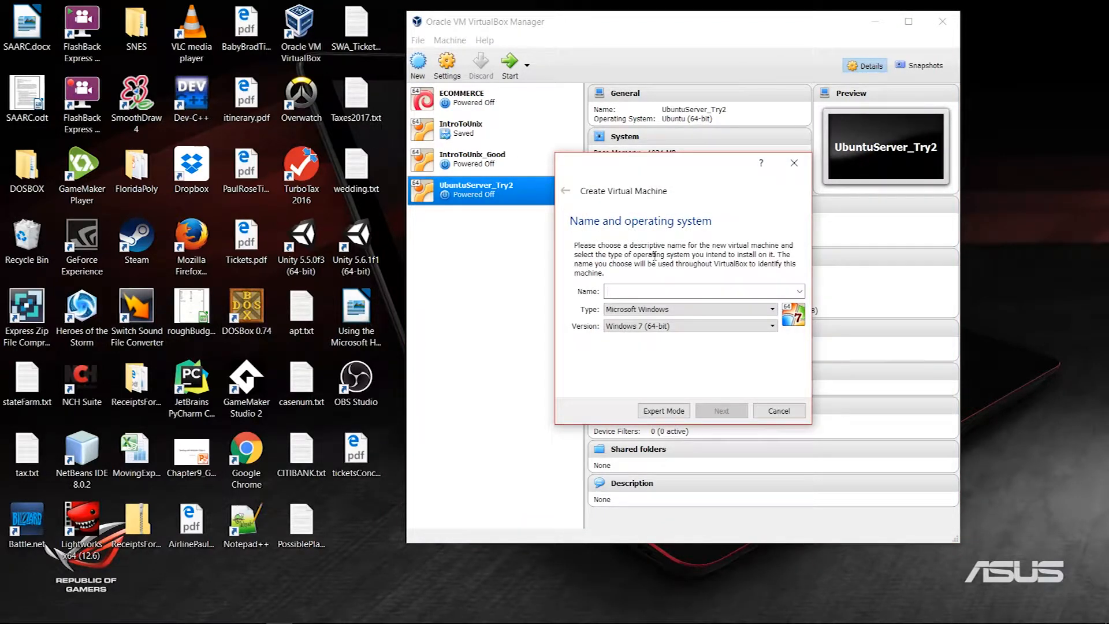
type("cE")
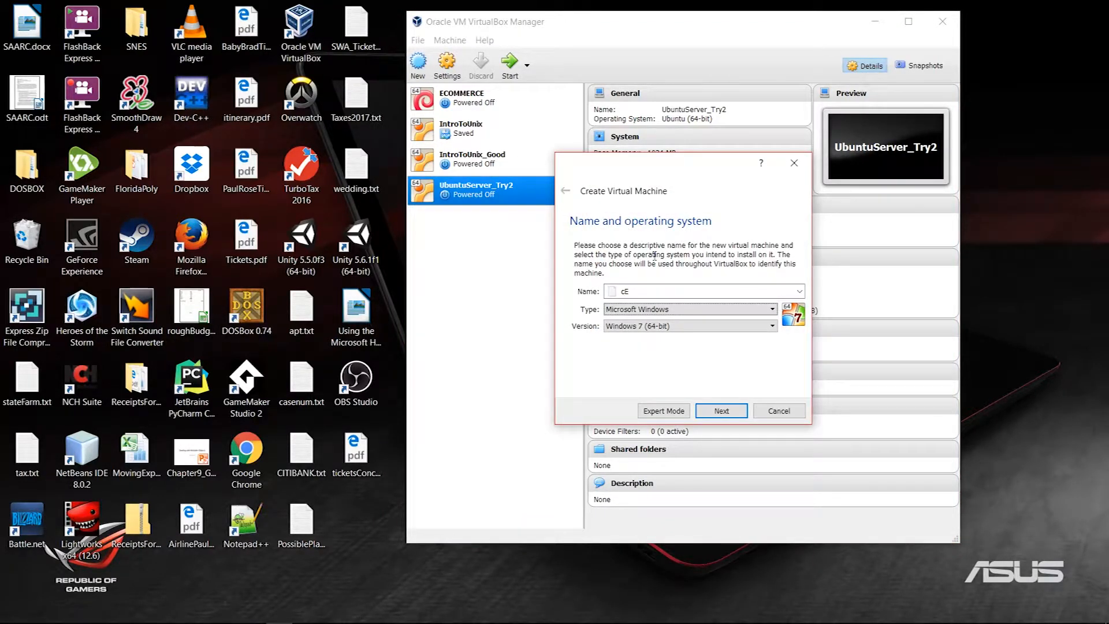
left_click(667, 291)
key("BackSpace")
key("BackSpace")
type("CentOS")
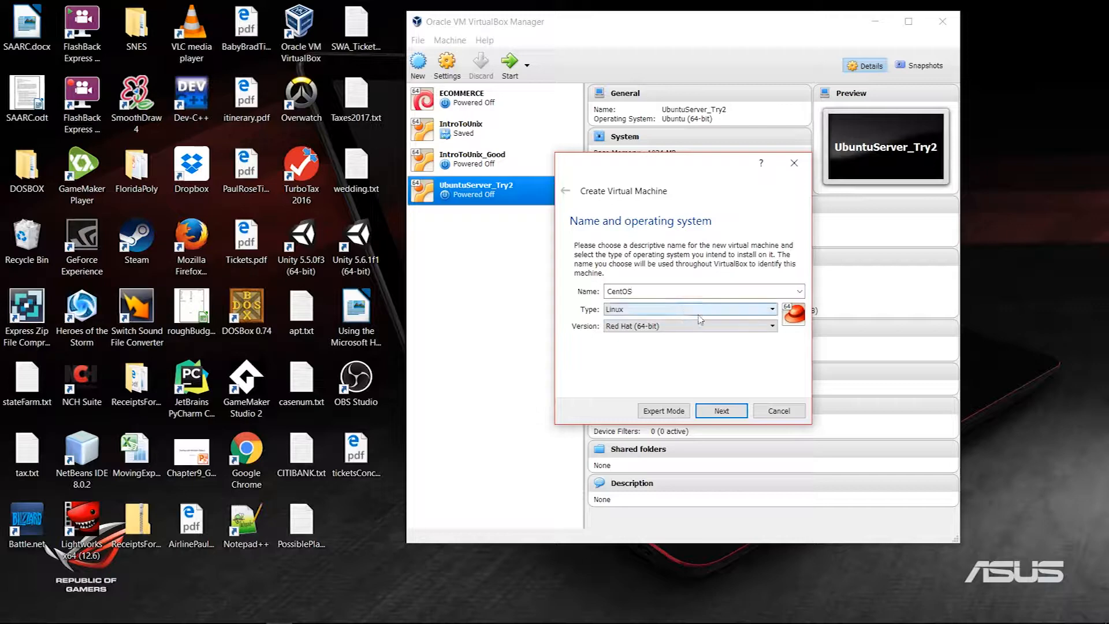
Step: Set the Linux version to Arch Linux (64-bit)
left_click(751, 326)
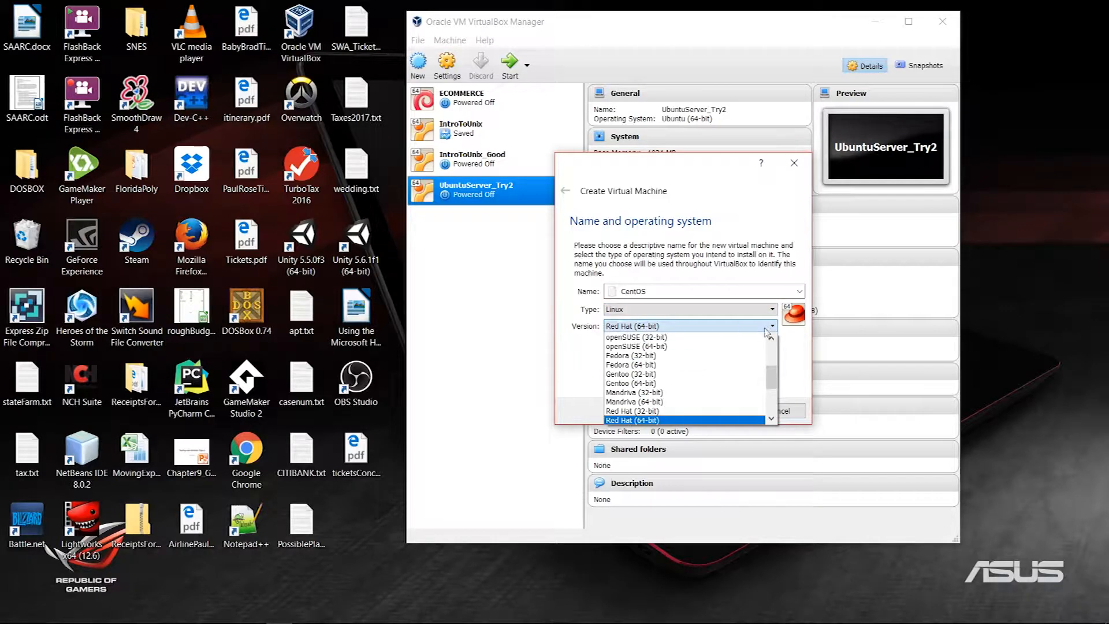
scroll(758, 368, "up", 1)
scroll(759, 369, "down", 2)
scroll(759, 369, "up", 5)
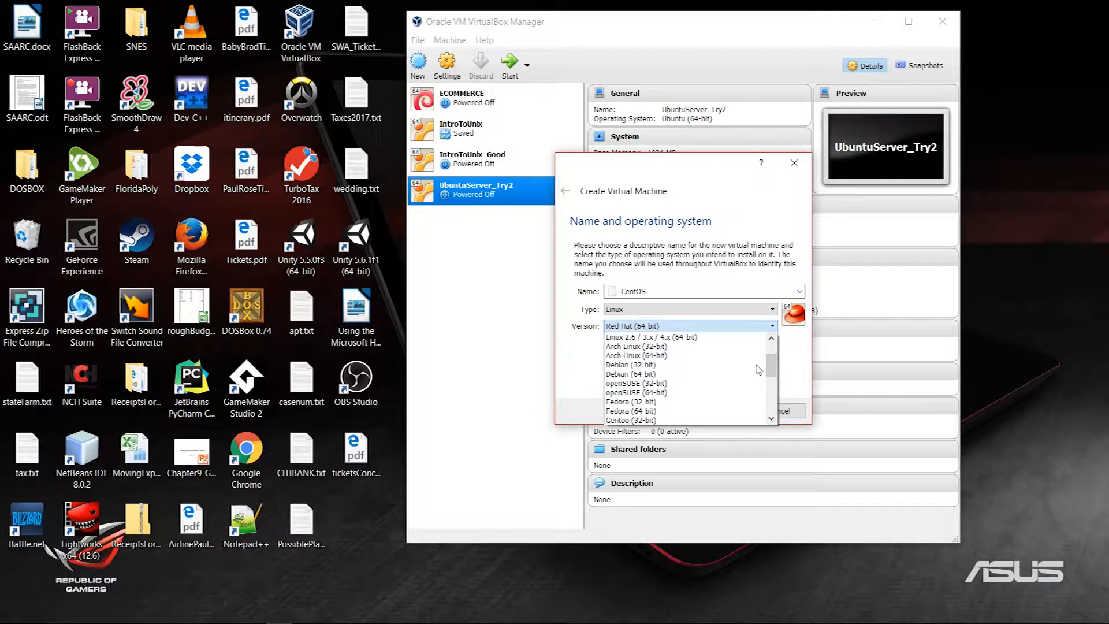
scroll(759, 369, "down", 2)
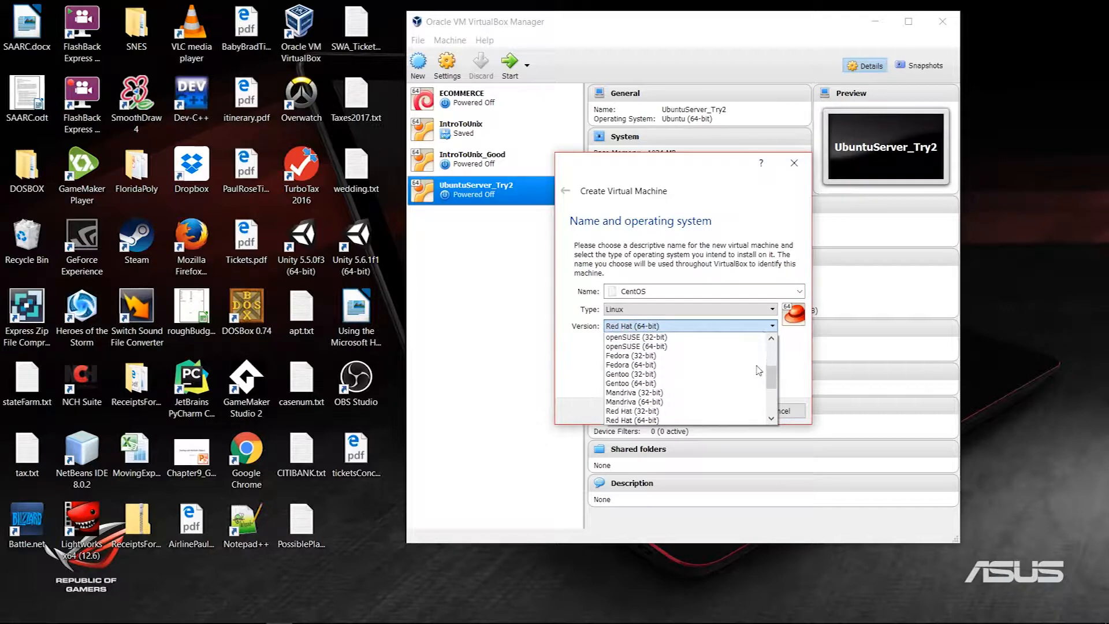
scroll(758, 370, "down", 2)
scroll(746, 369, "up", 5)
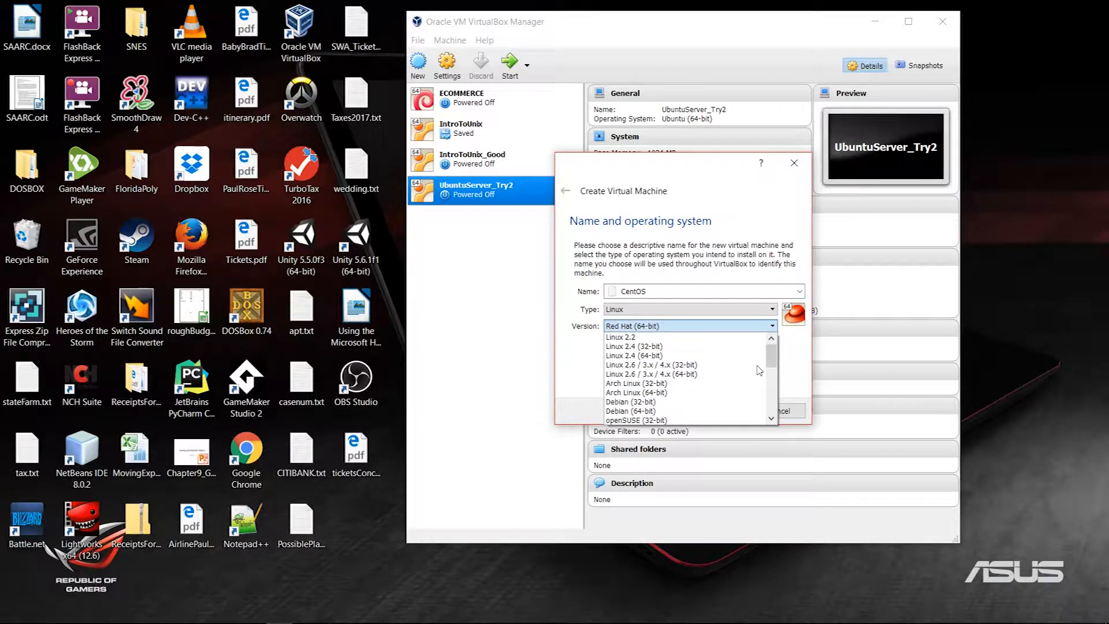
left_click(718, 394)
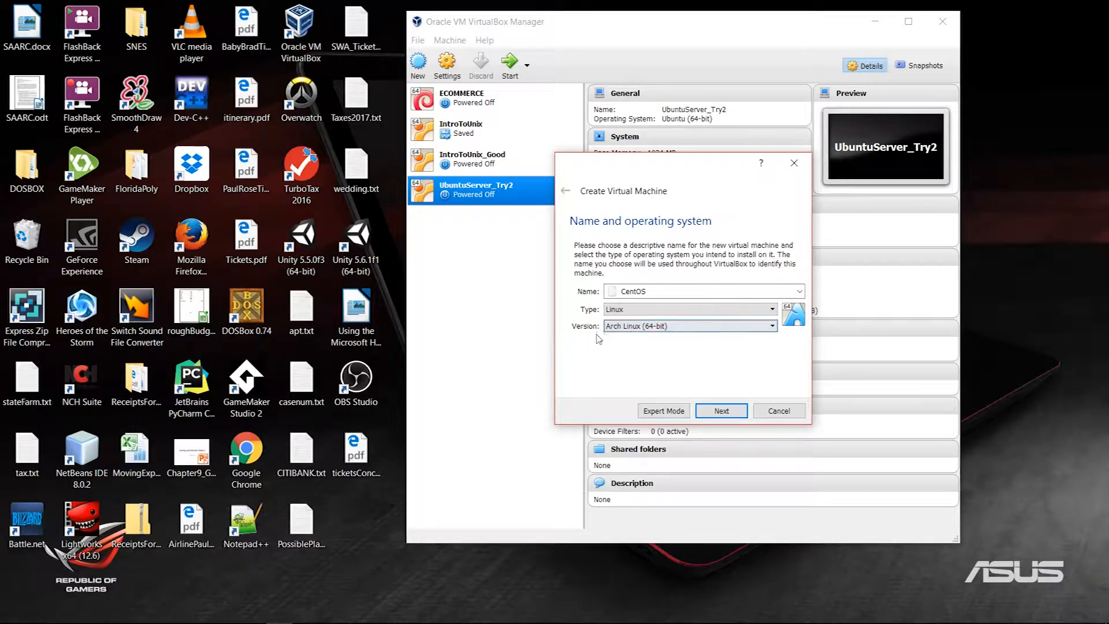
Step: Keep 1024 MB memory and a new dynamically allocated VDI disk, then choose its file location
left_click(724, 411)
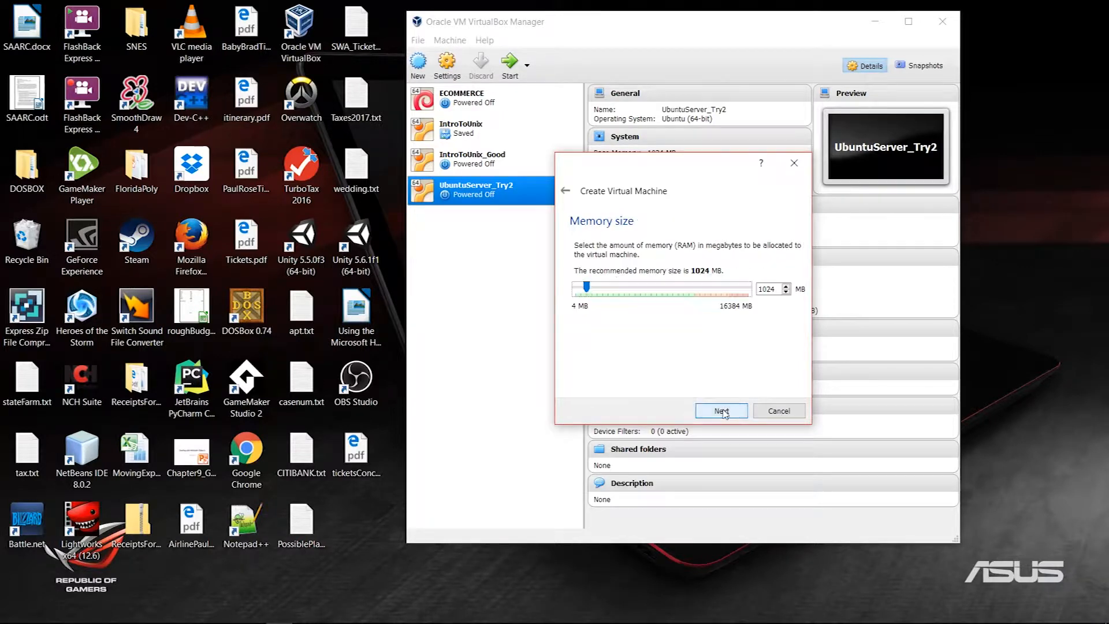
left_click(722, 411)
left_click(722, 411)
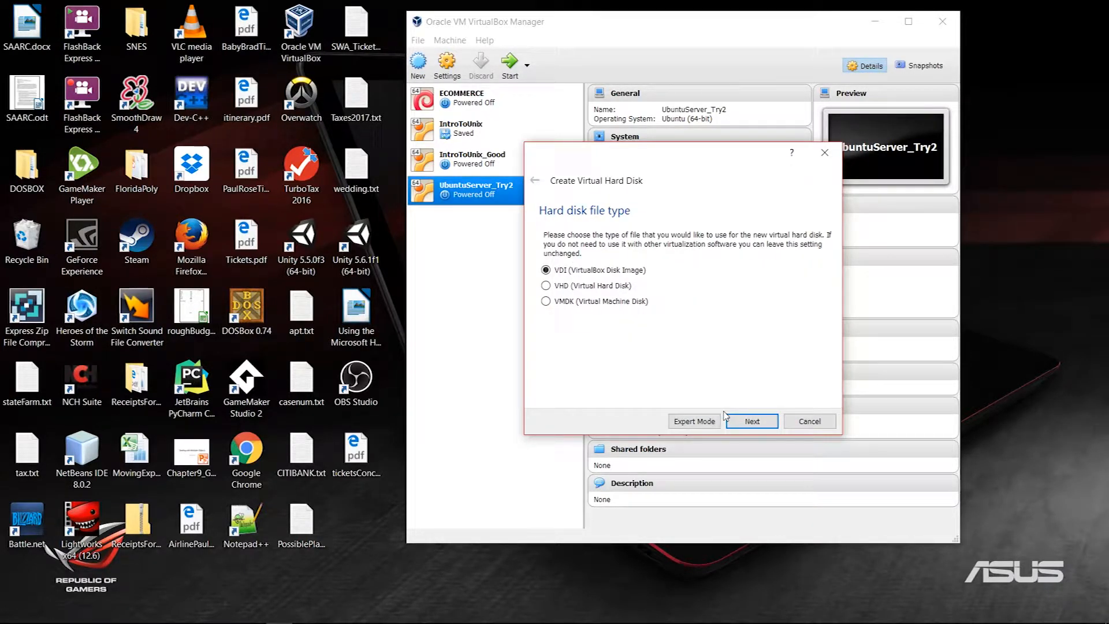
left_click(745, 420)
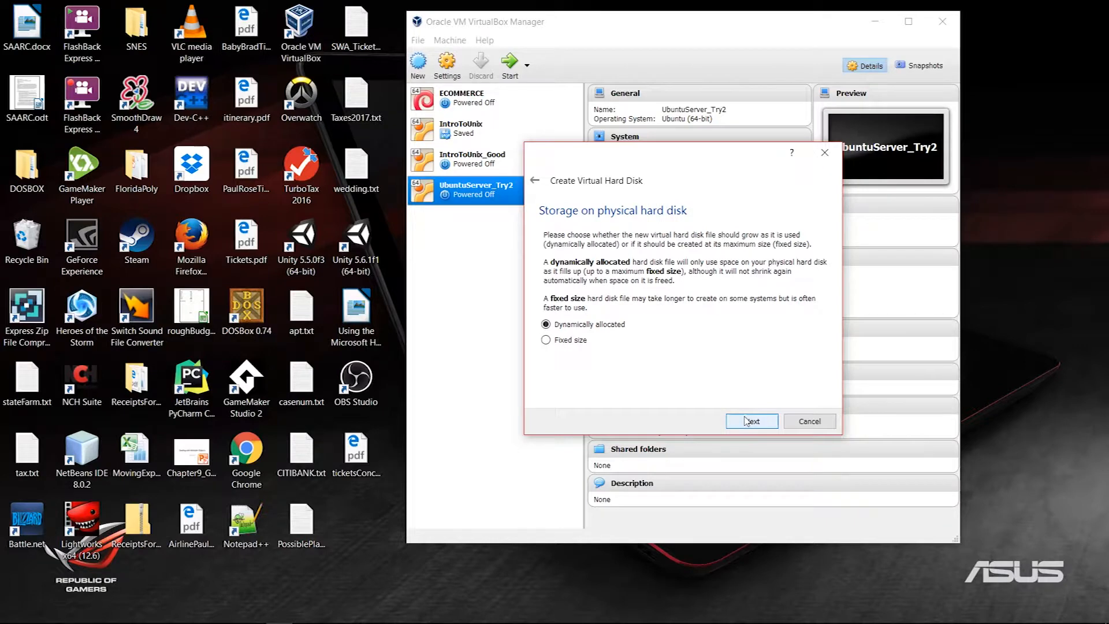
left_click(747, 421)
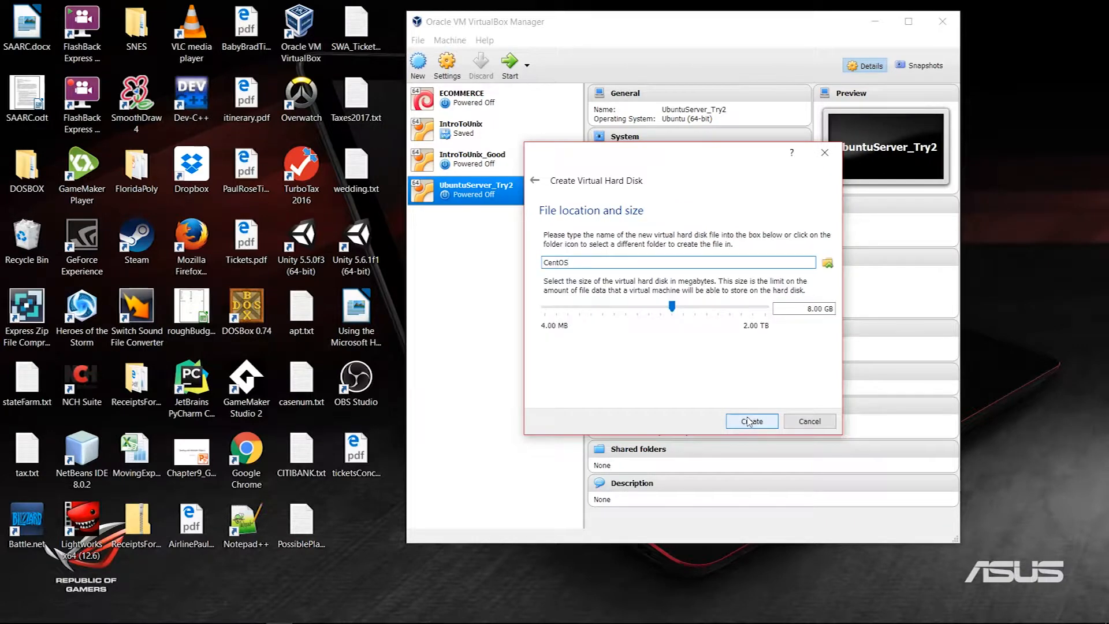
left_click(828, 263)
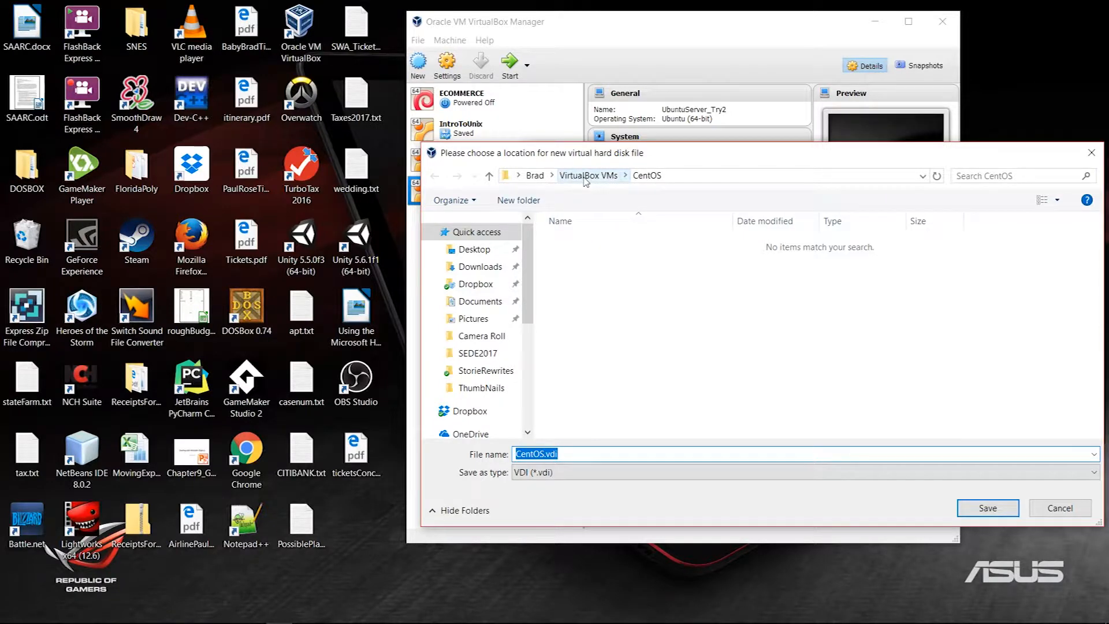
Step: Save the disk file CentOS.vdi in E:\VirtualBox VMs\IntroToUnix
left_click(586, 177)
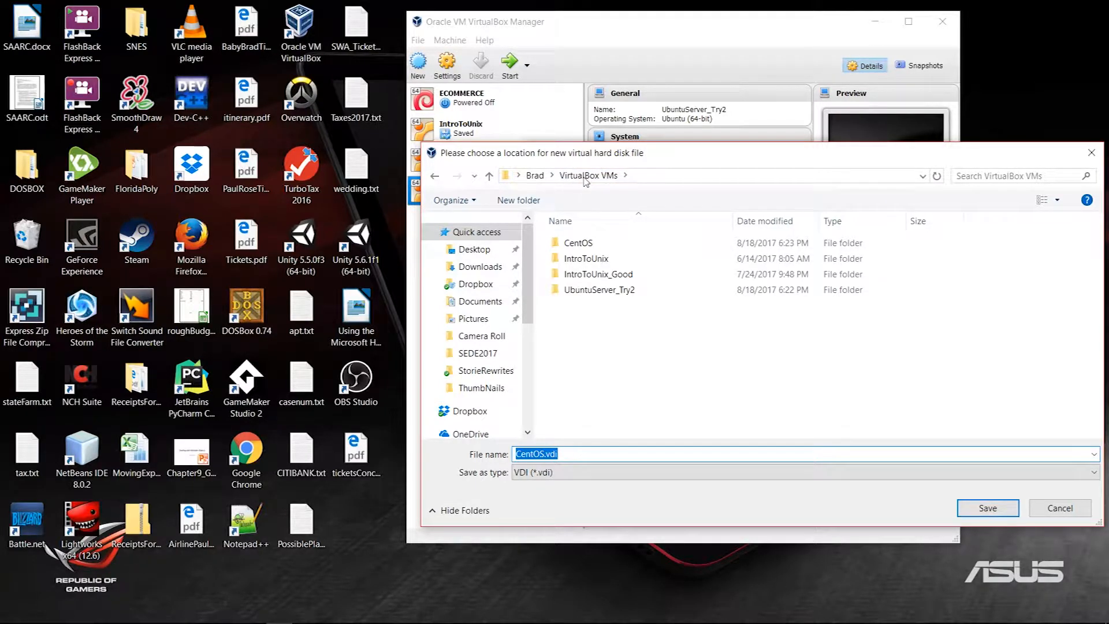
double_click(579, 245)
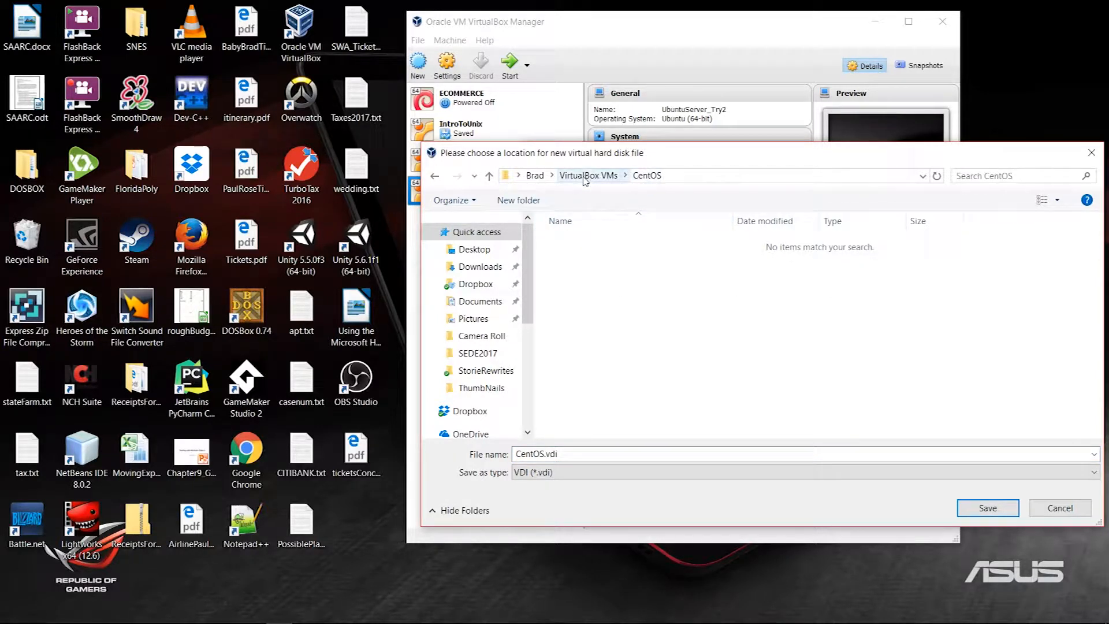
left_click_drag(528, 292, 527, 395)
left_click(477, 382)
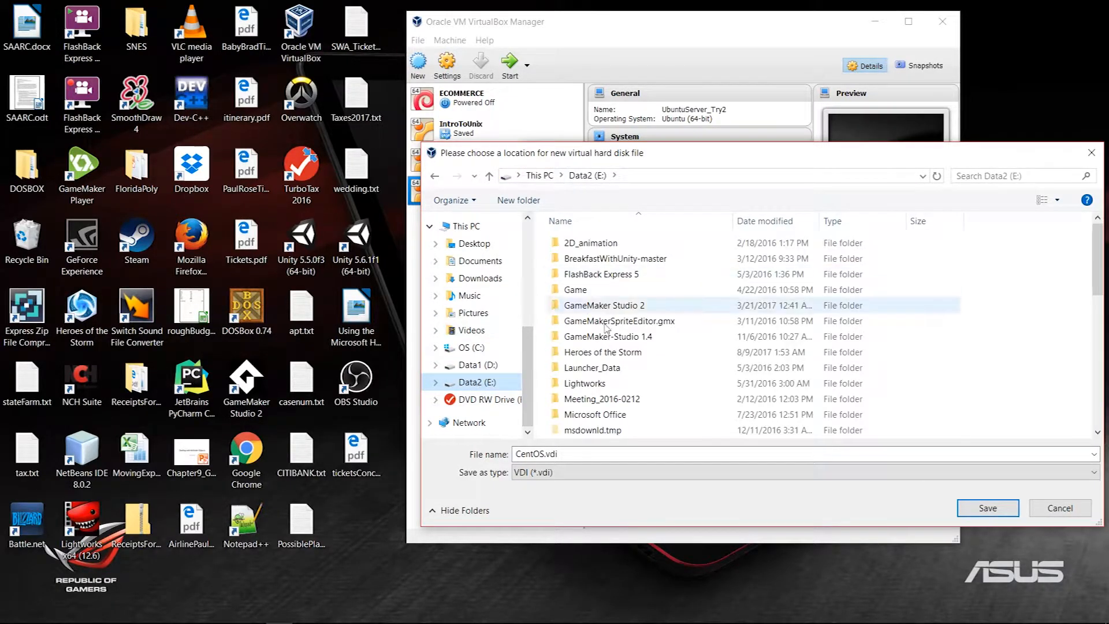
scroll(624, 380, "down", 3)
scroll(624, 380, "down", 4)
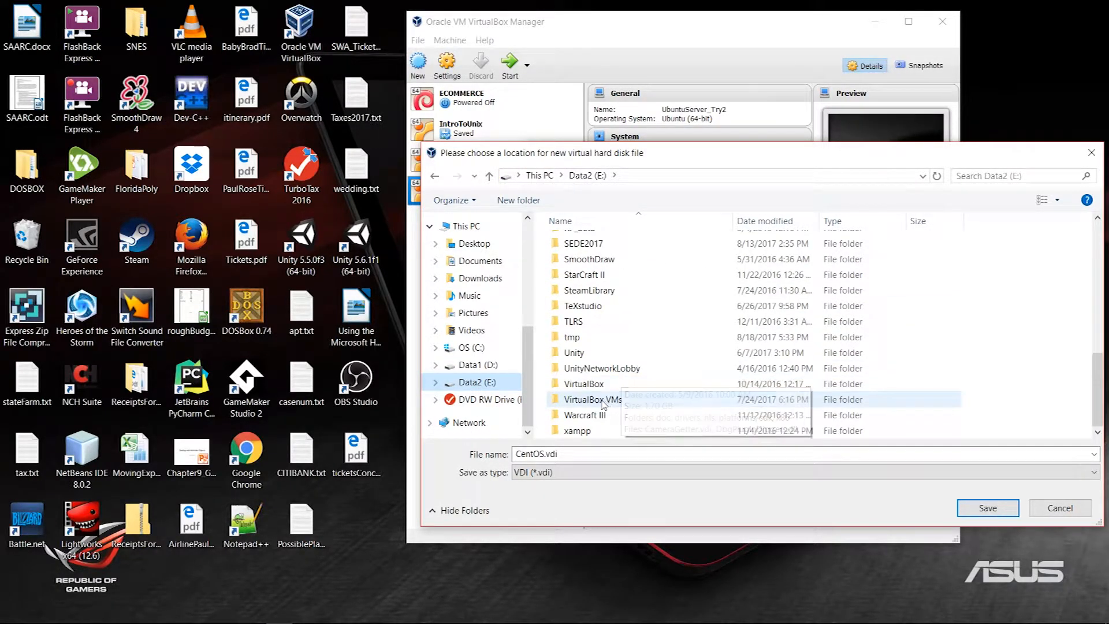
double_click(603, 401)
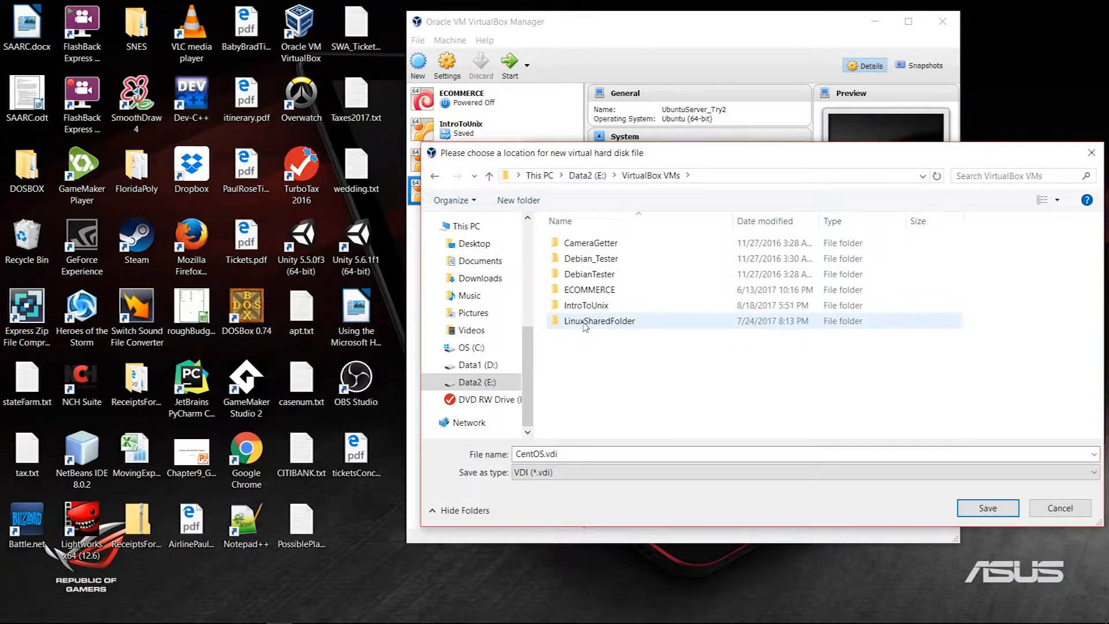
double_click(579, 306)
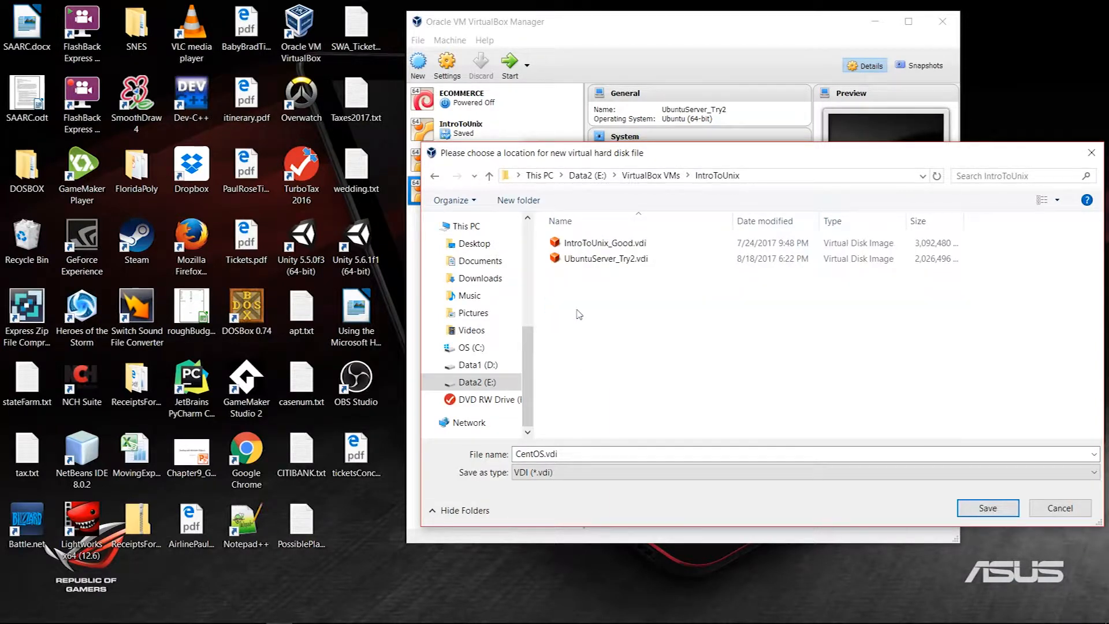
left_click(986, 508)
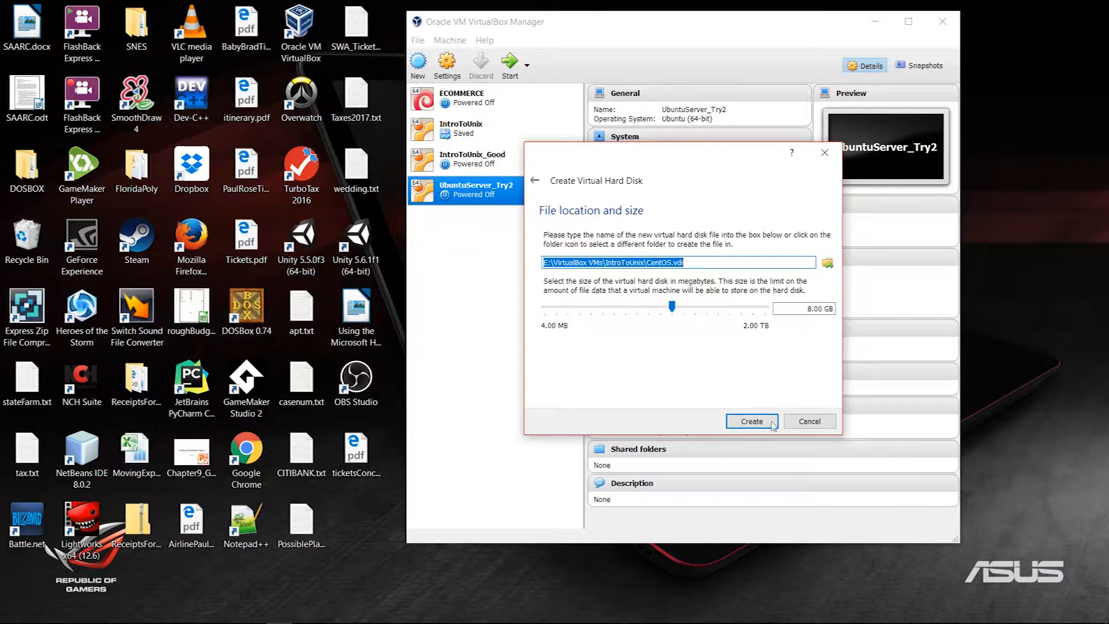
Step: Create the CentOS VM and add an optical drive in its Storage settings
left_click(758, 419)
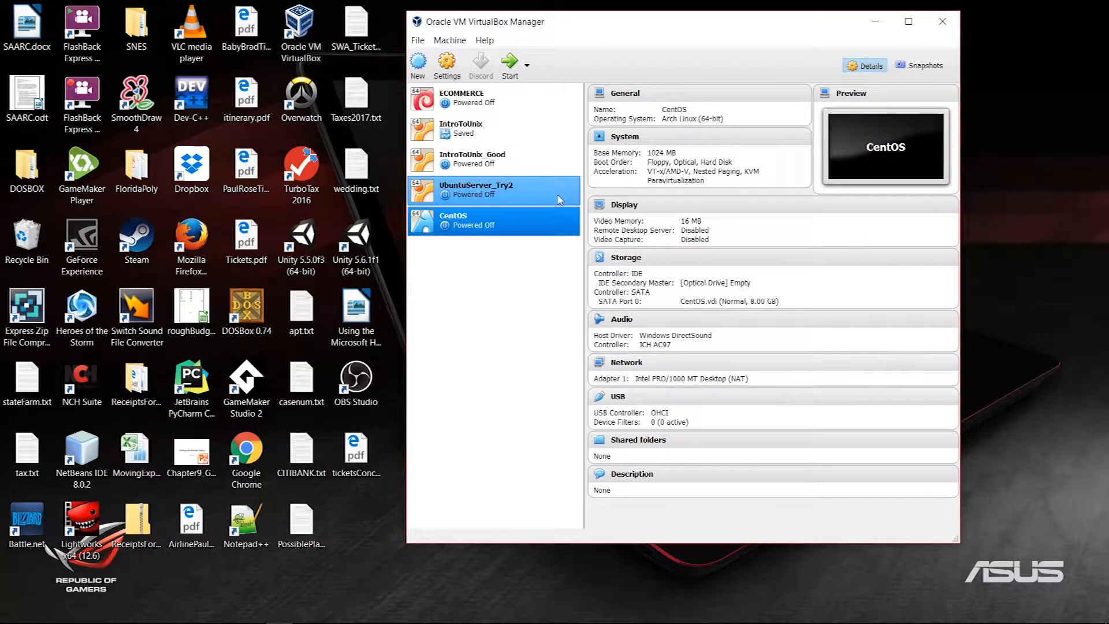
left_click(446, 74)
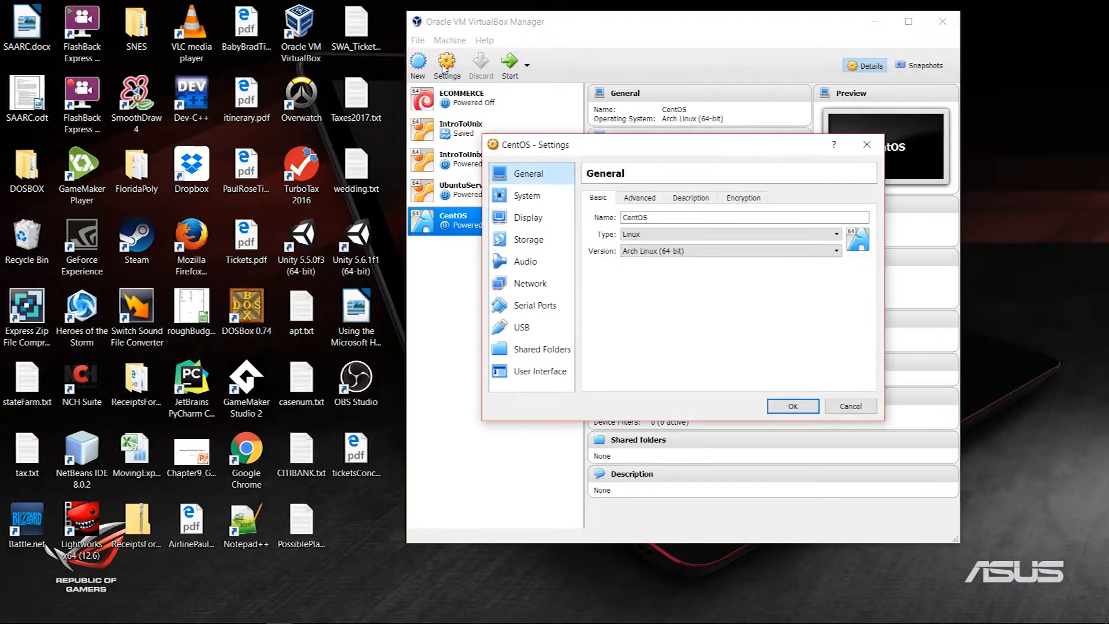
left_click(528, 239)
left_click(686, 213)
Step: Load CentOS-7-x86_64-Minimal-1611.iso into the optical drive and start the VM
left_click(692, 328)
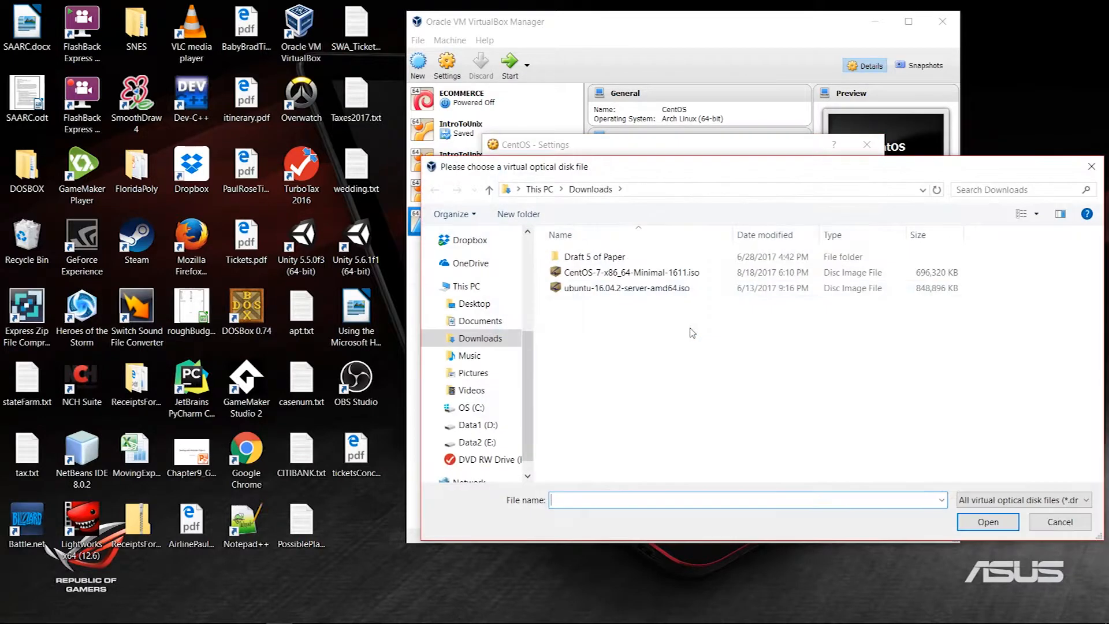
left_click(580, 273)
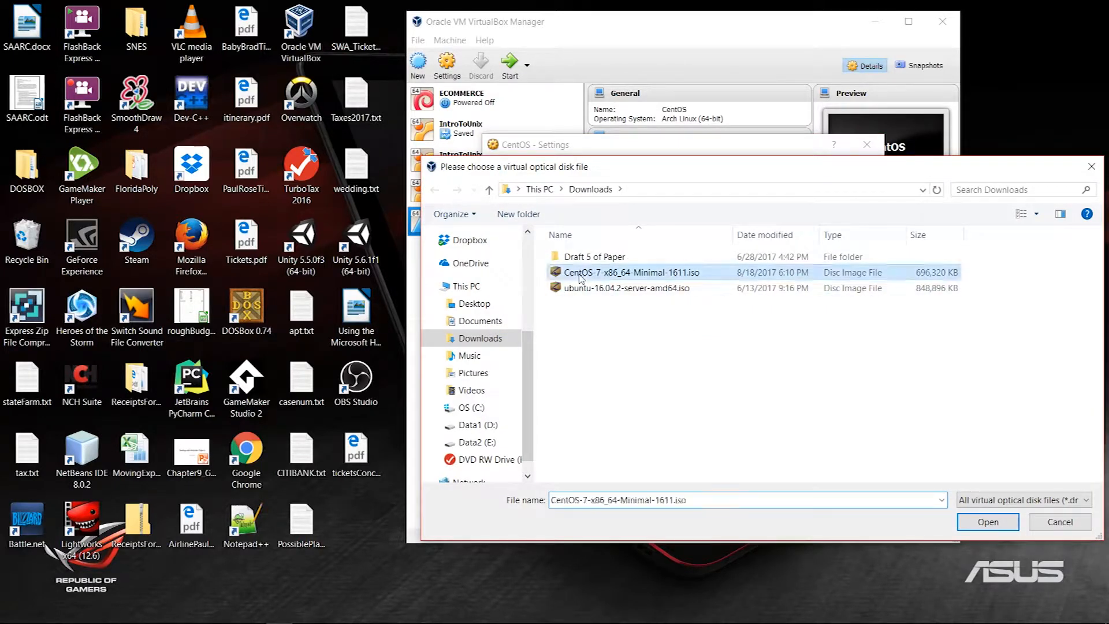
left_click(989, 521)
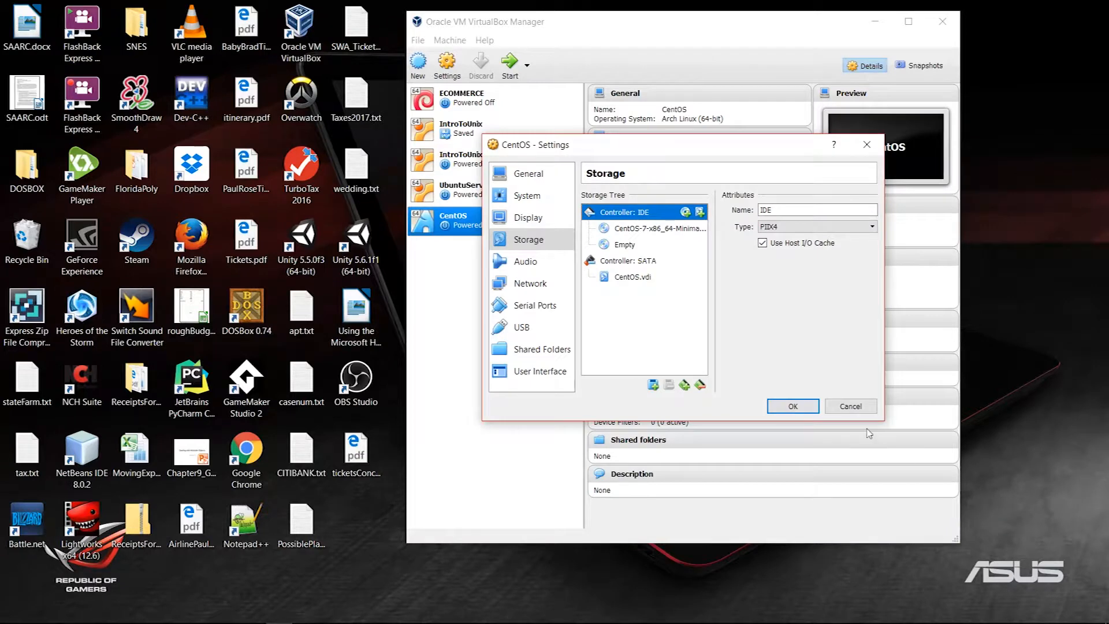
left_click(793, 406)
left_click(509, 63)
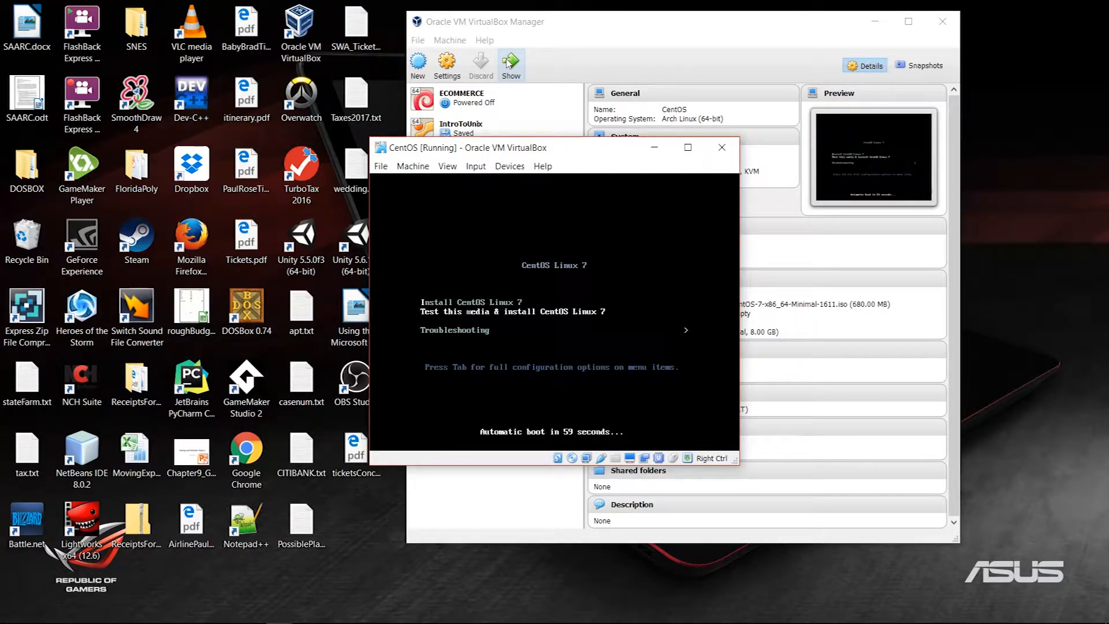
Step: Select Install CentOS Linux 7 in the boot menu and launch the installer
key("Up")
key("Down")
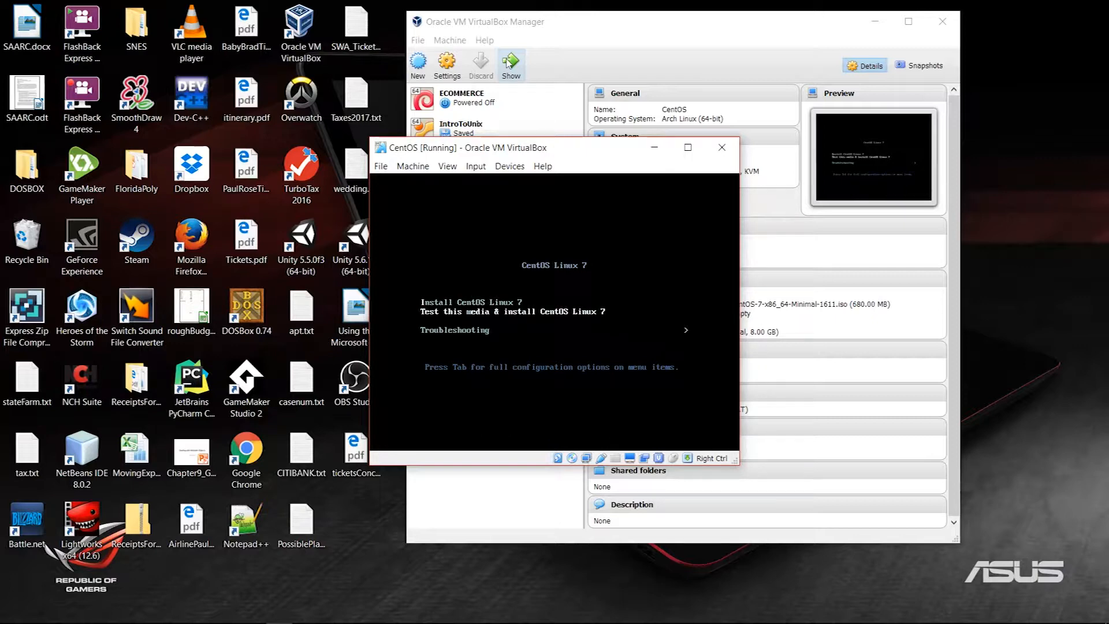
key("Up")
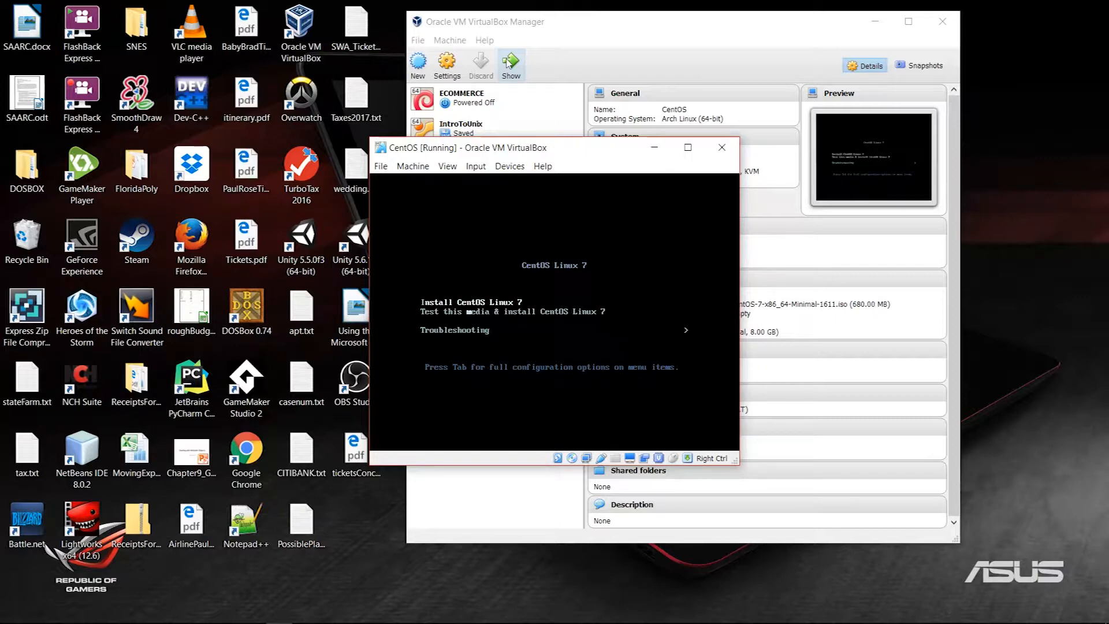
key("Down")
key("Up")
key("Return")
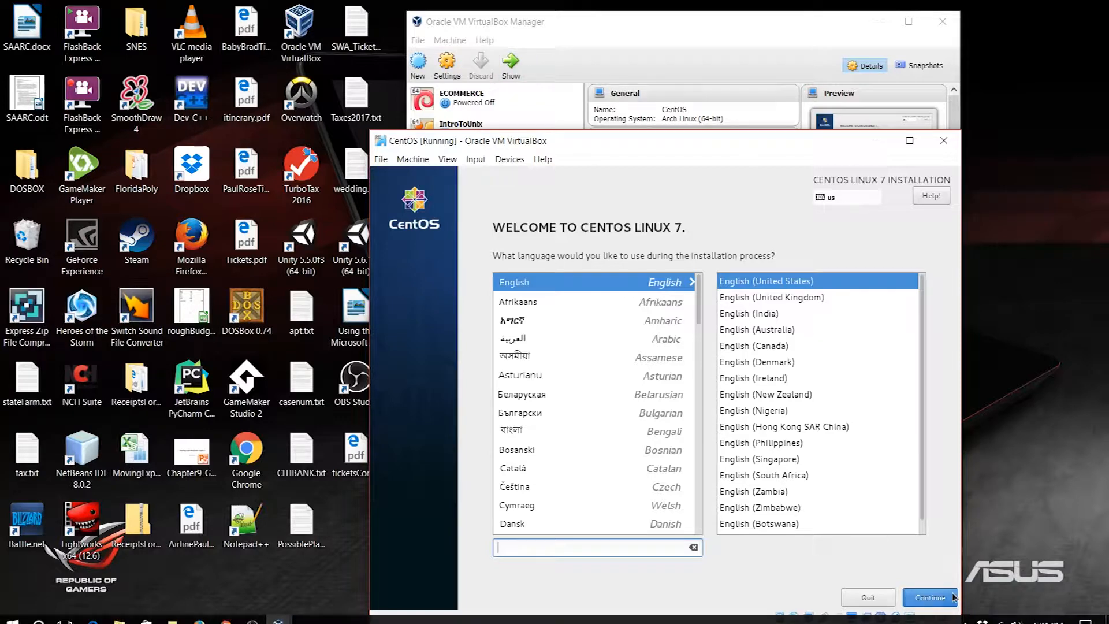
Step: Continue with English and set the timezone to Americas/Toronto
left_click(925, 598)
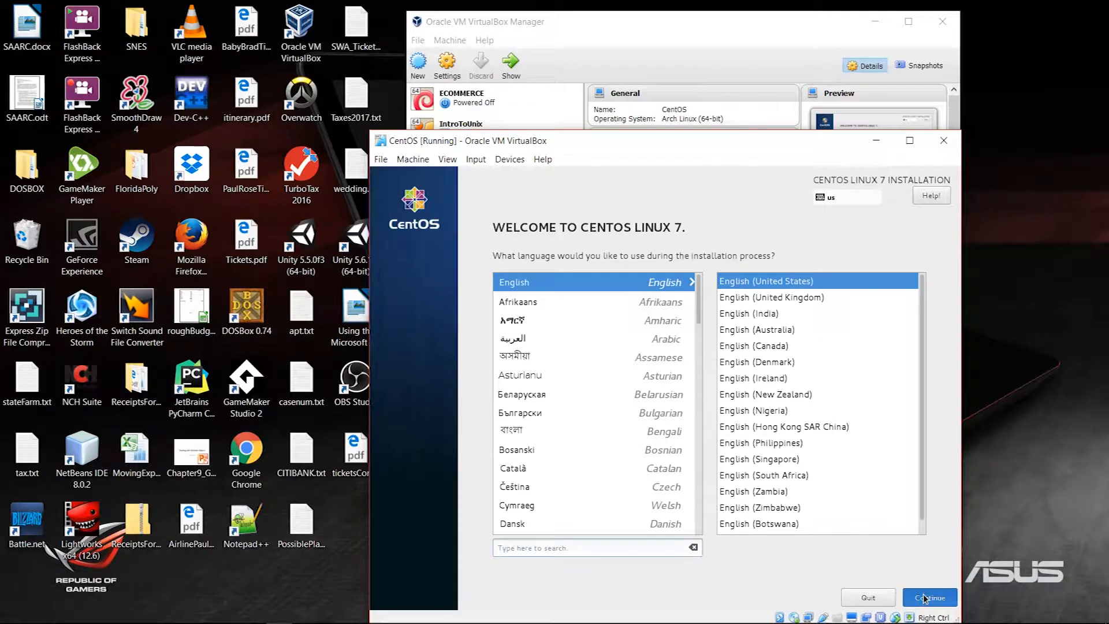
left_click_drag(561, 143, 505, 42)
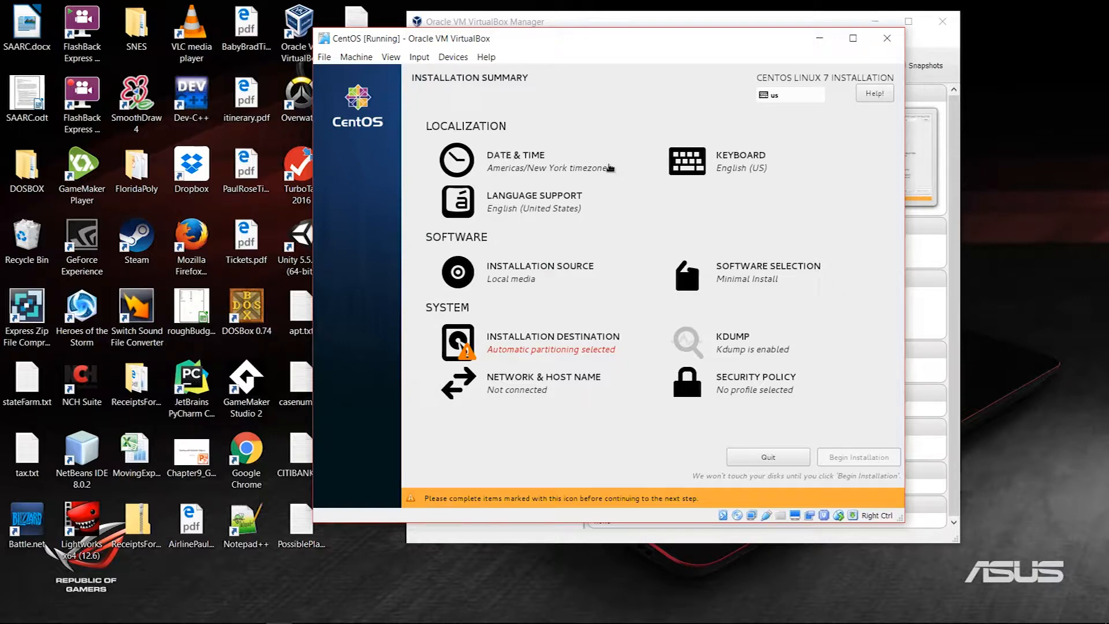
left_click(549, 166)
left_click(458, 237)
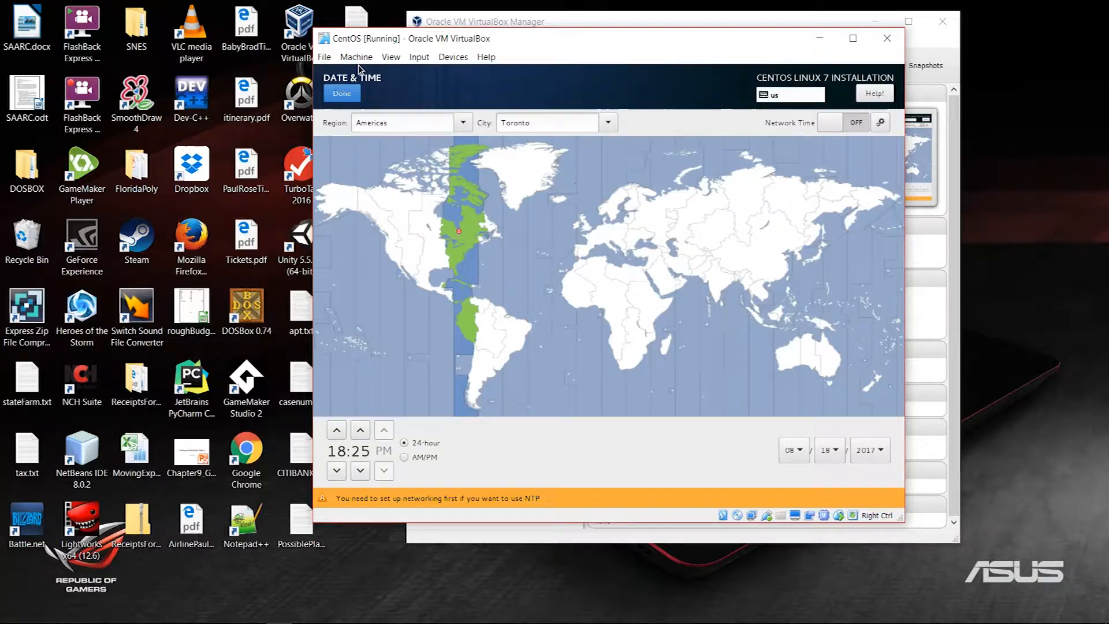
left_click(342, 93)
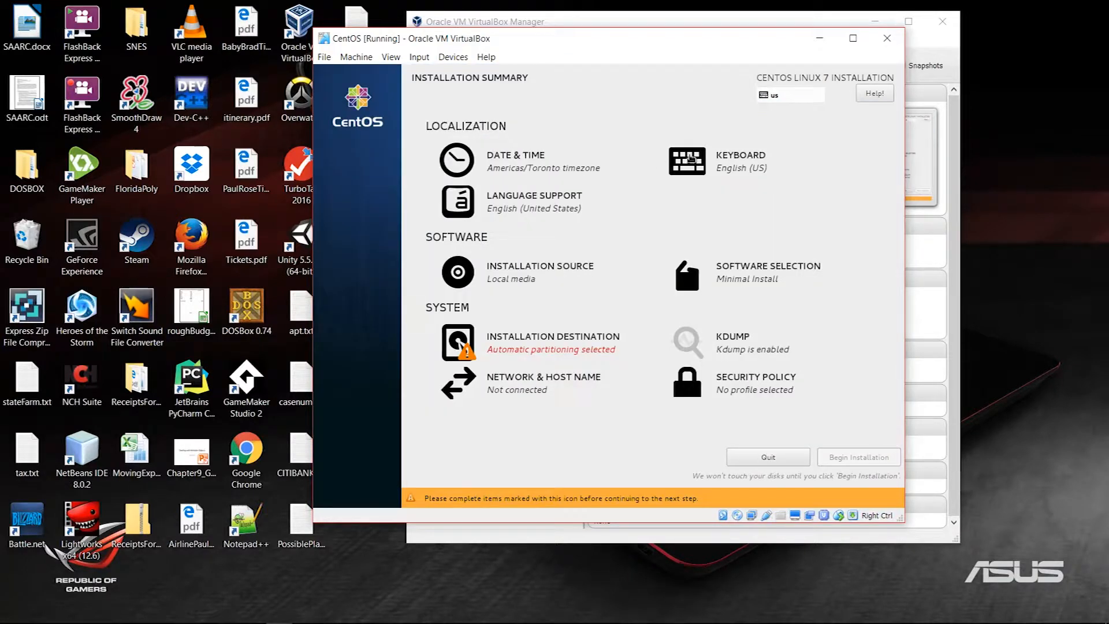
Step: Confirm the VBOX hard disk as installation destination and begin the installation
left_click(552, 360)
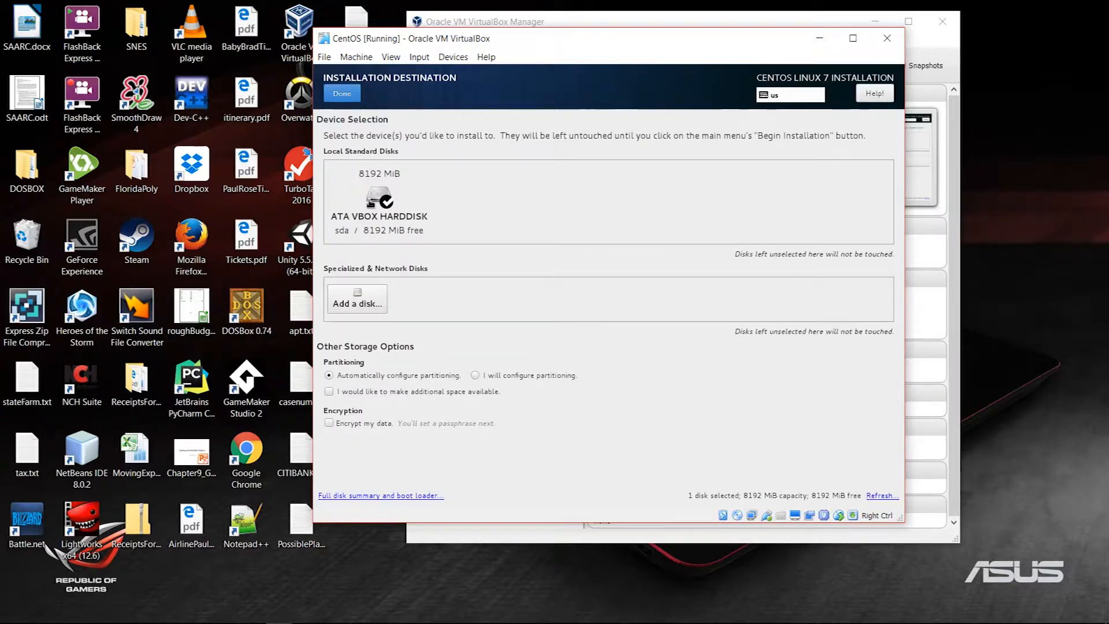
left_click(371, 202)
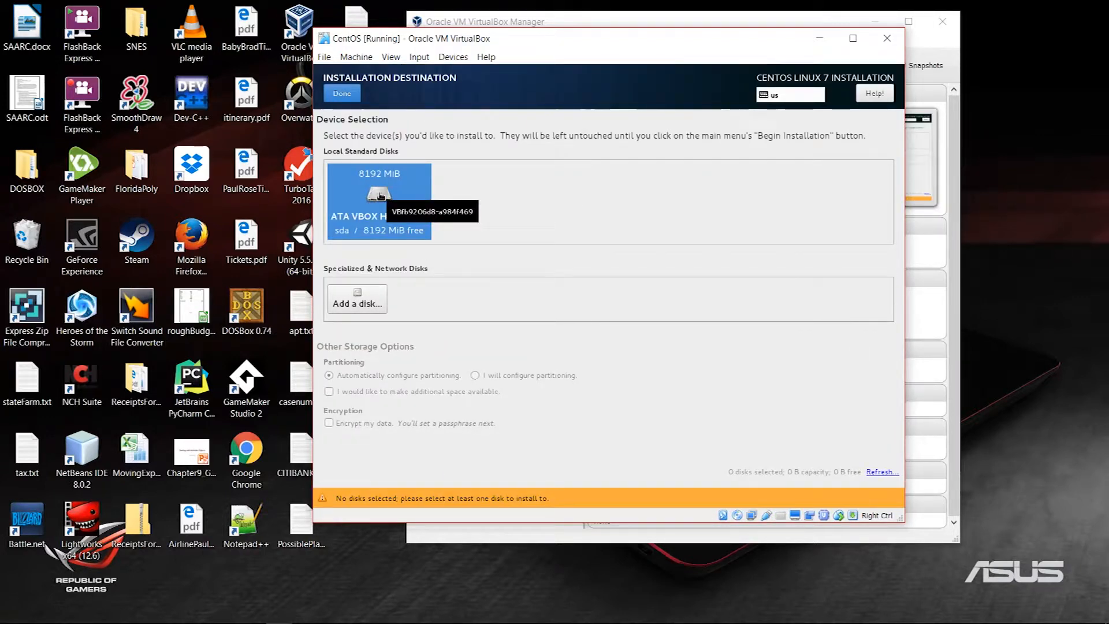
left_click(340, 96)
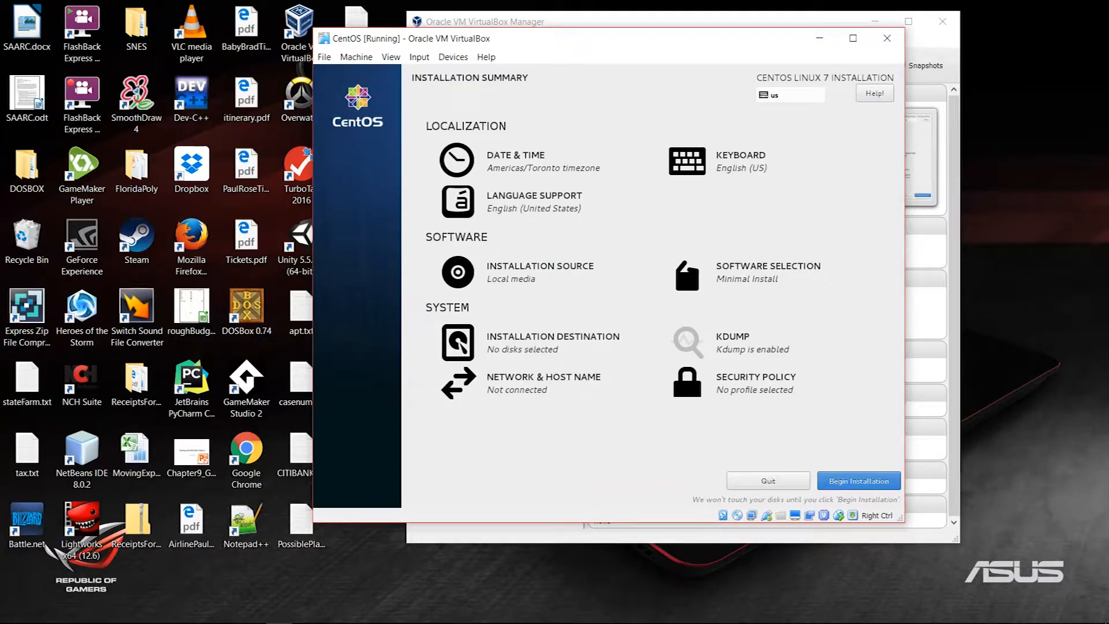
left_click(872, 484)
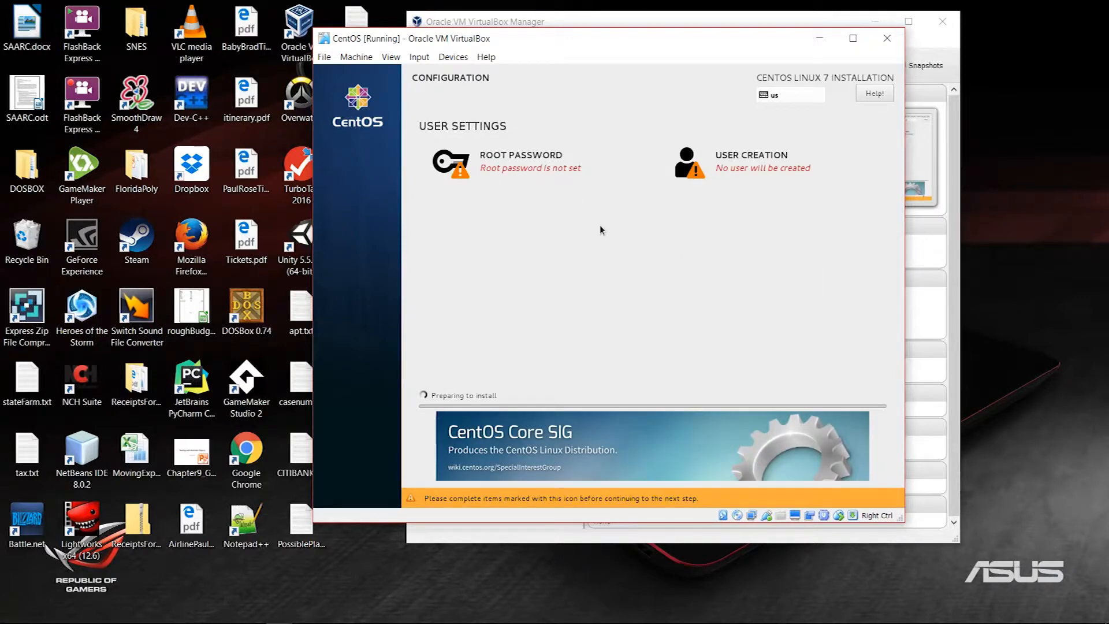
Step: Enter and confirm the root password, accepting it despite the weak-password warning
left_click(518, 164)
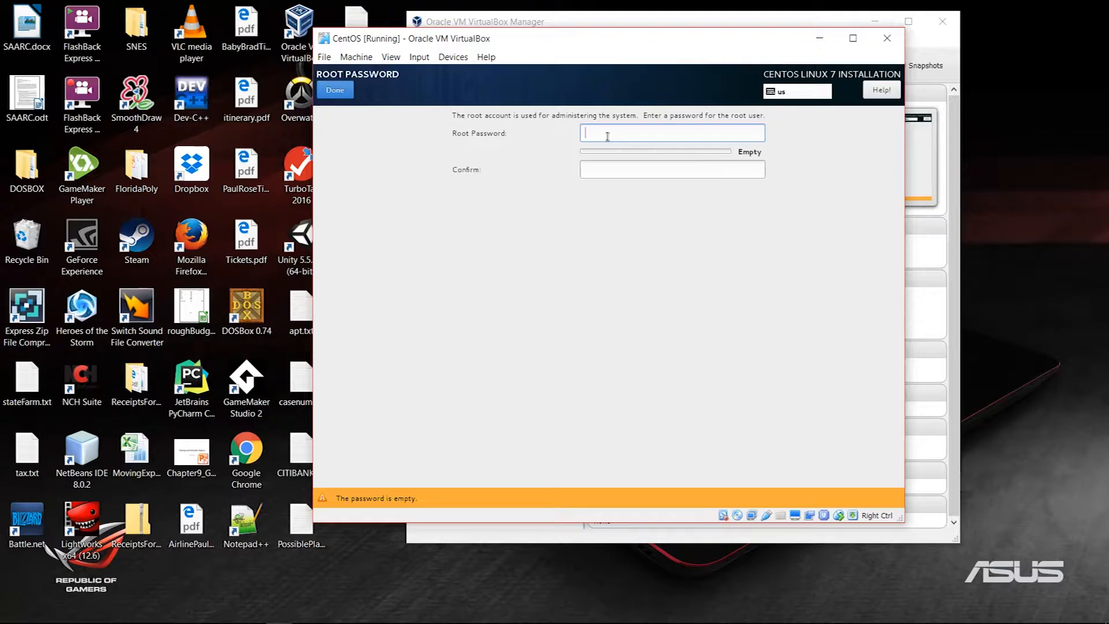
type("•••••••")
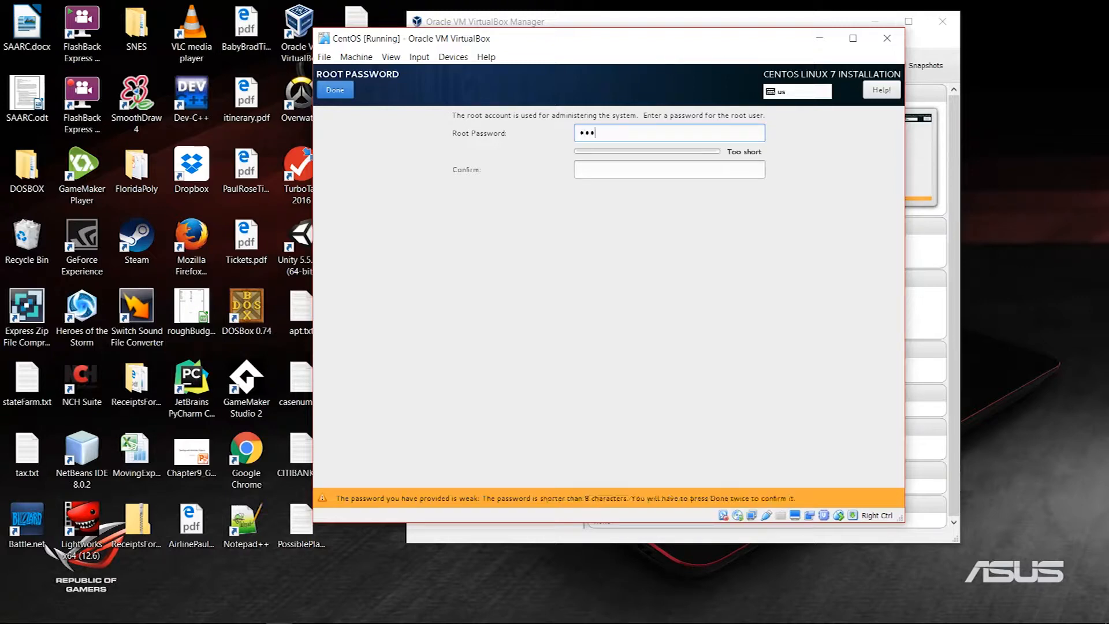
key("Tab")
type("•••••••")
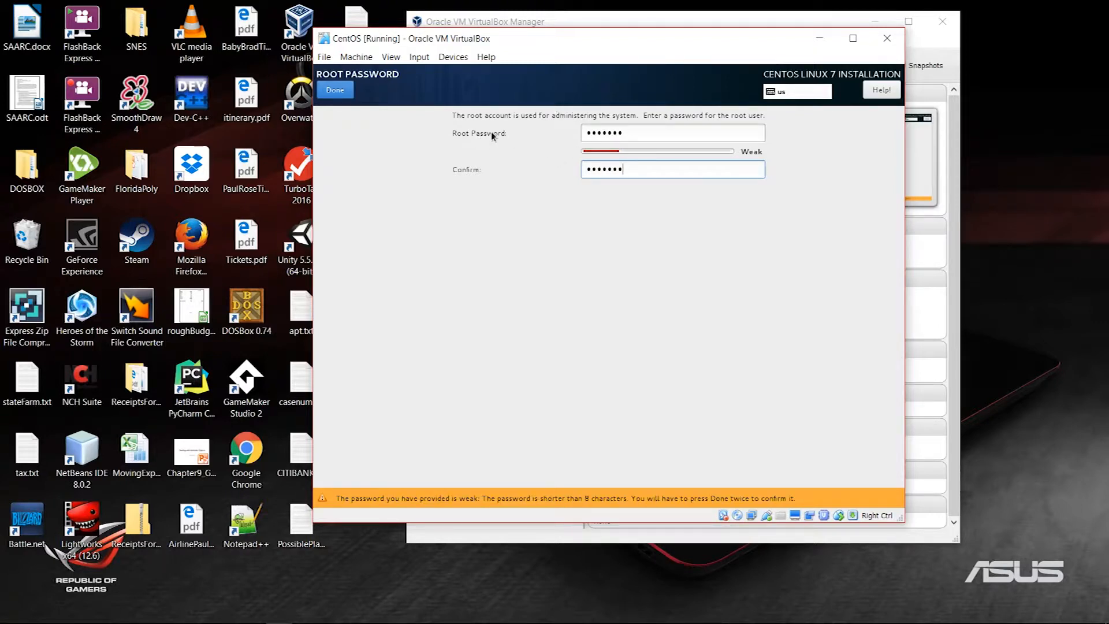
left_click(340, 92)
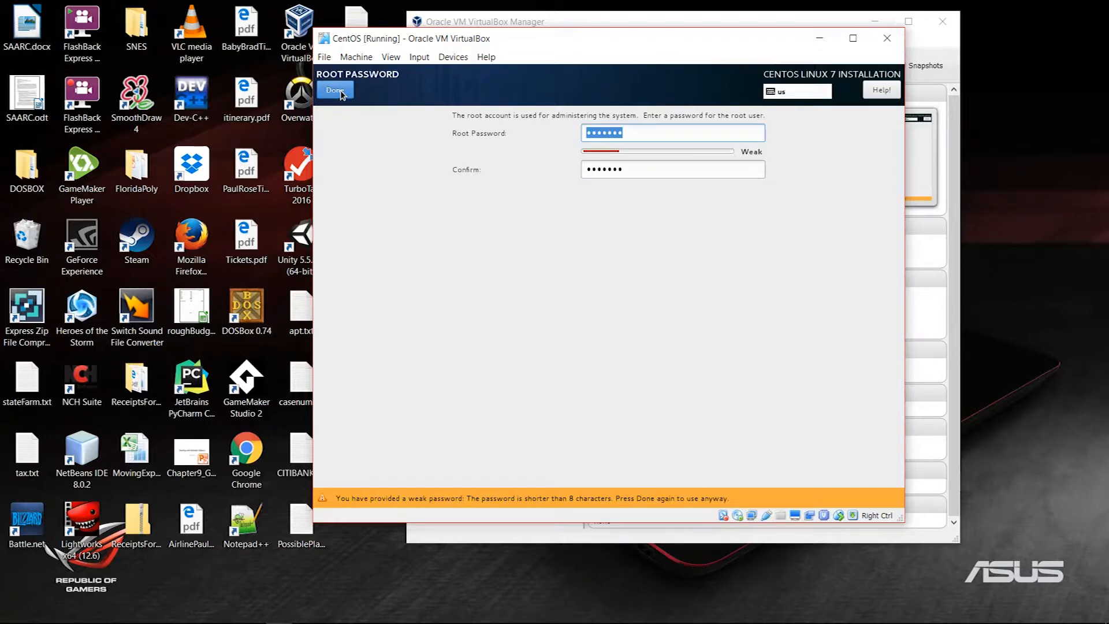
left_click(335, 90)
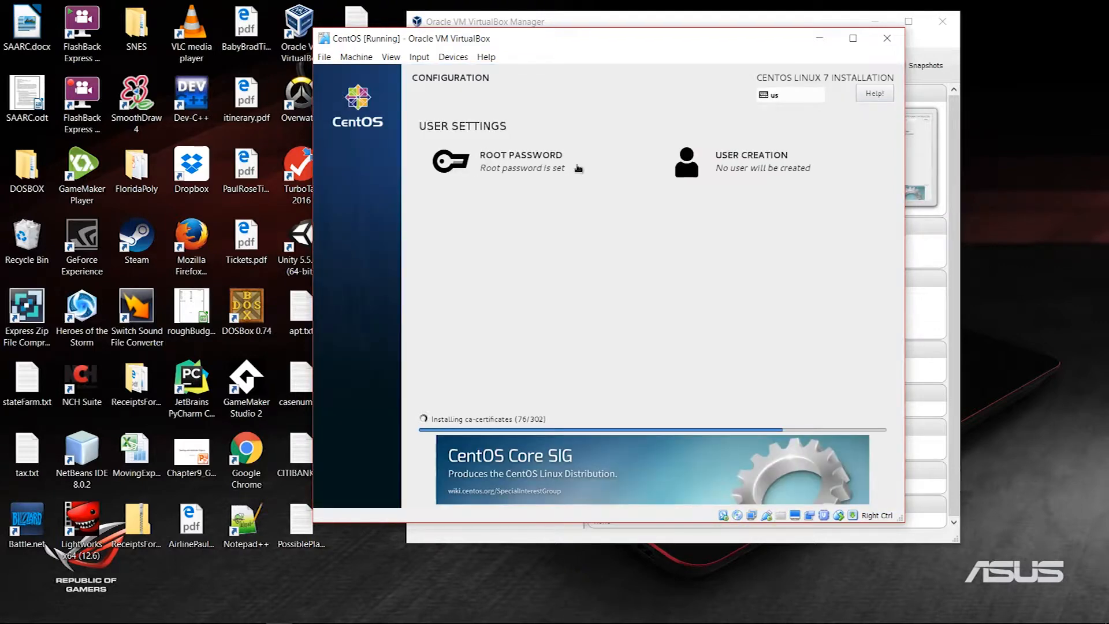
Step: Open User Creation and enter the new user's full name
left_click(742, 166)
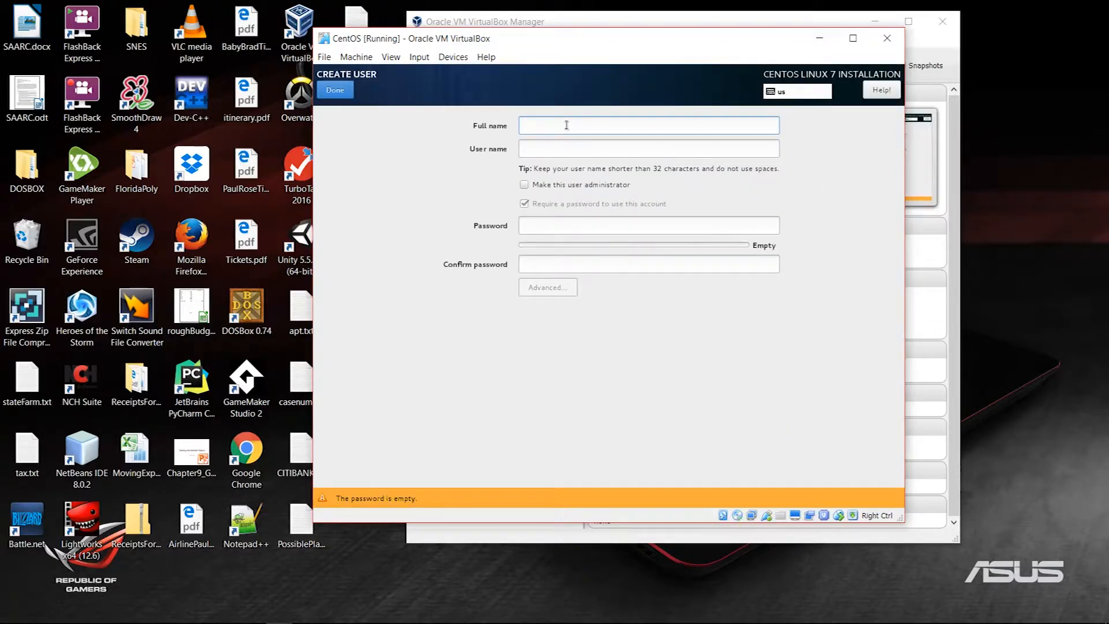
type("btowle")
key("Tab")
Step: Set and confirm the user's password, accepting the weak-password warning
left_click(568, 224)
type("•••••••••")
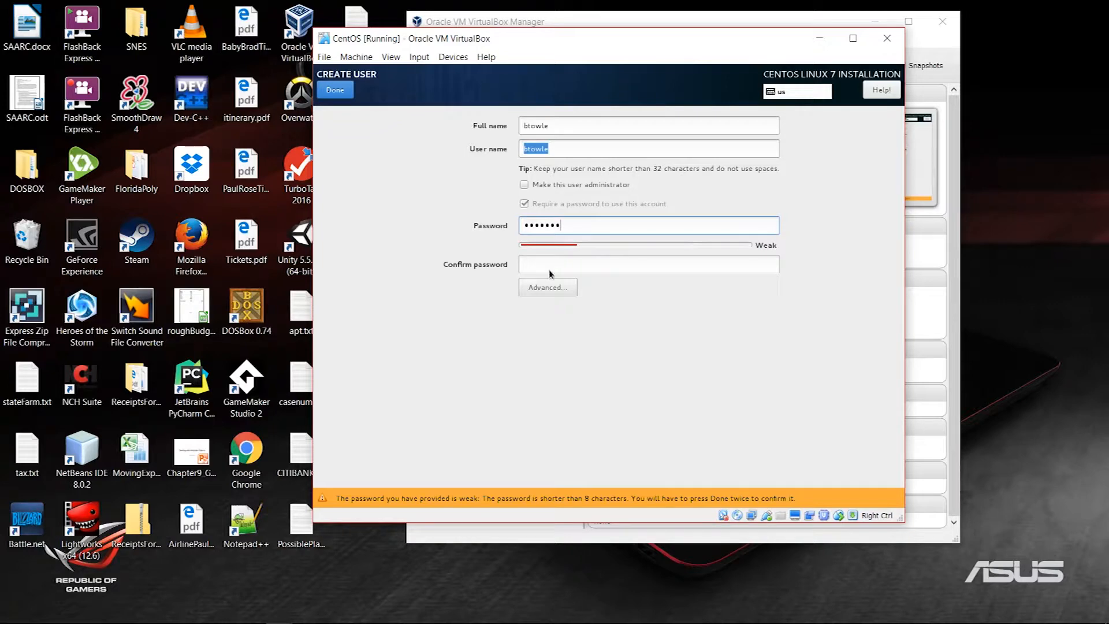
key("BackSpace")
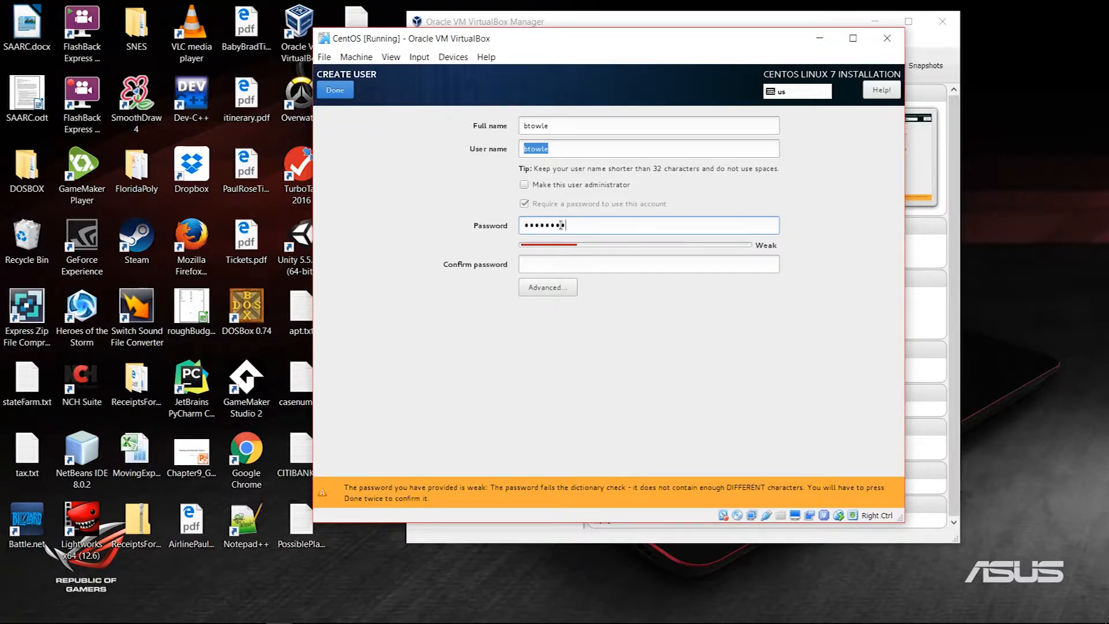
key("BackSpace")
key("BackSpace")
key("BackSpace")
key("BackSpace")
key("BackSpace")
key("BackSpace")
key("BackSpace")
key("BackSpace")
type("•••••••")
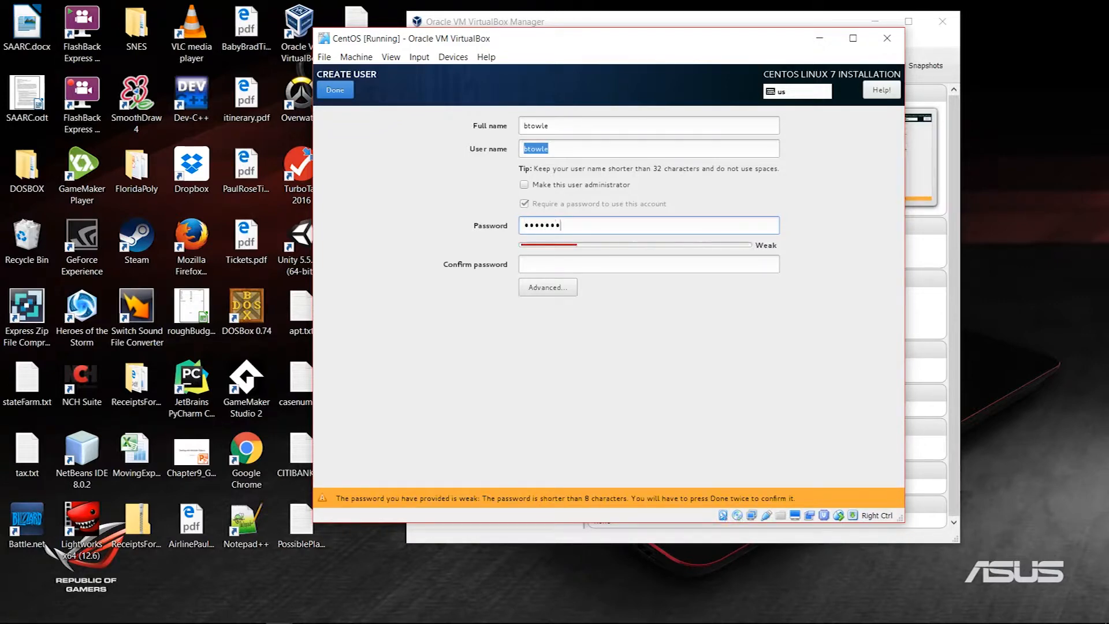
left_click(583, 266)
type("•••••••")
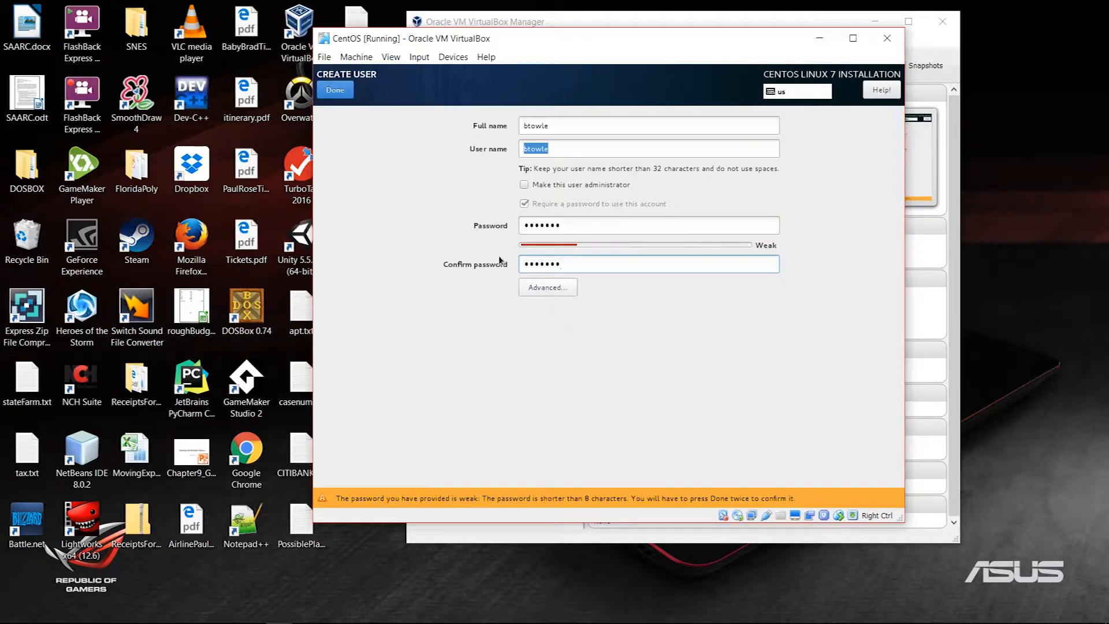
left_click(335, 91)
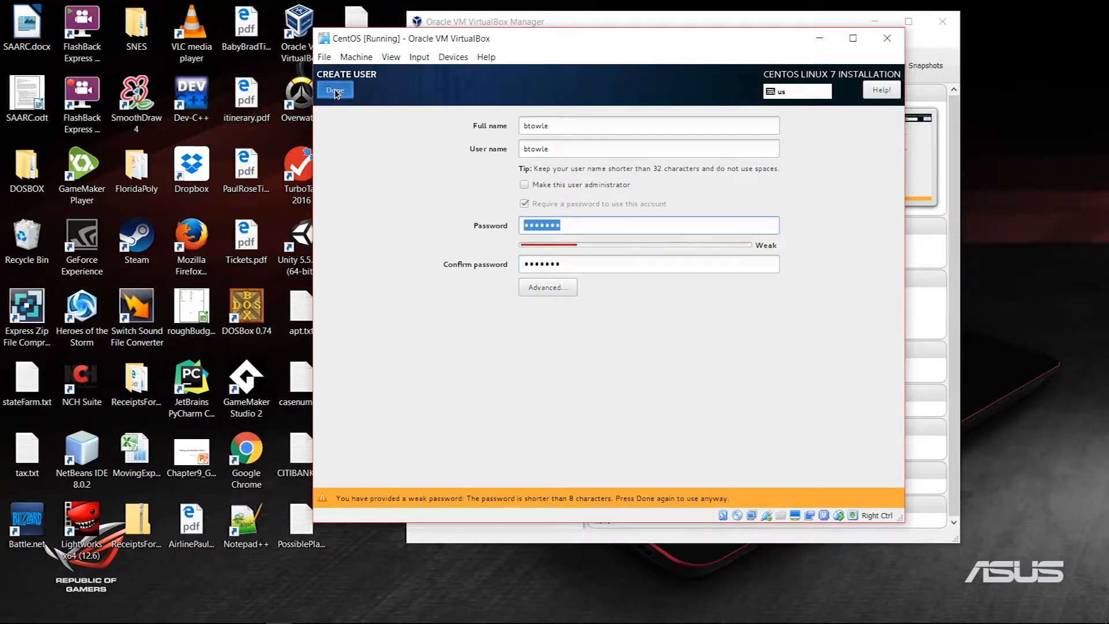
left_click(336, 91)
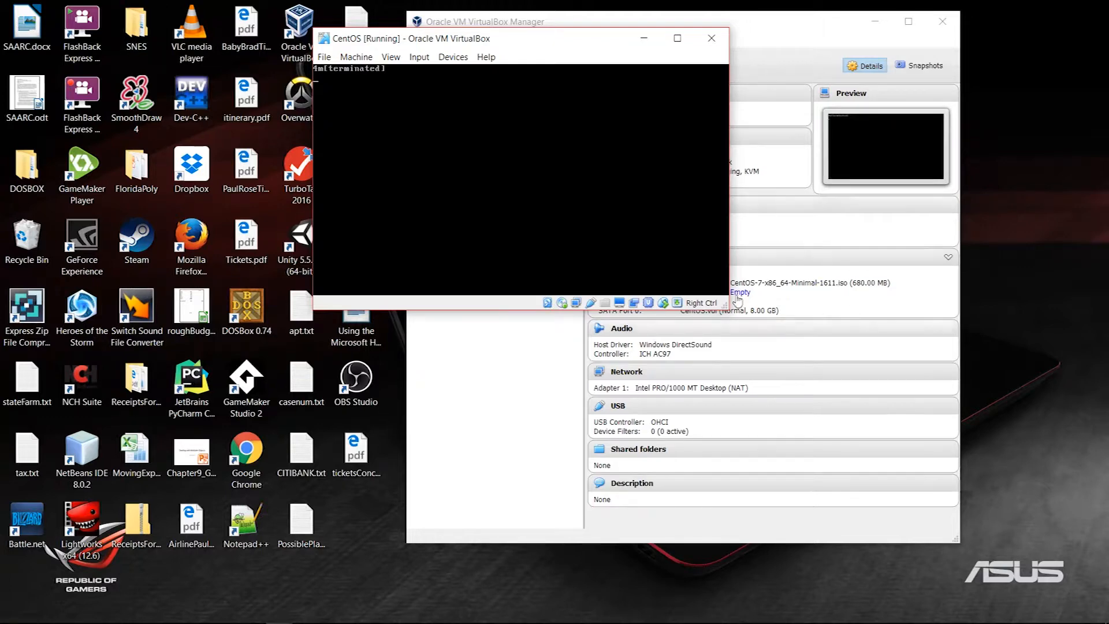
Step: Move the VM window aside while CentOS reboots to its login prompt
left_click_drag(474, 38, 630, 95)
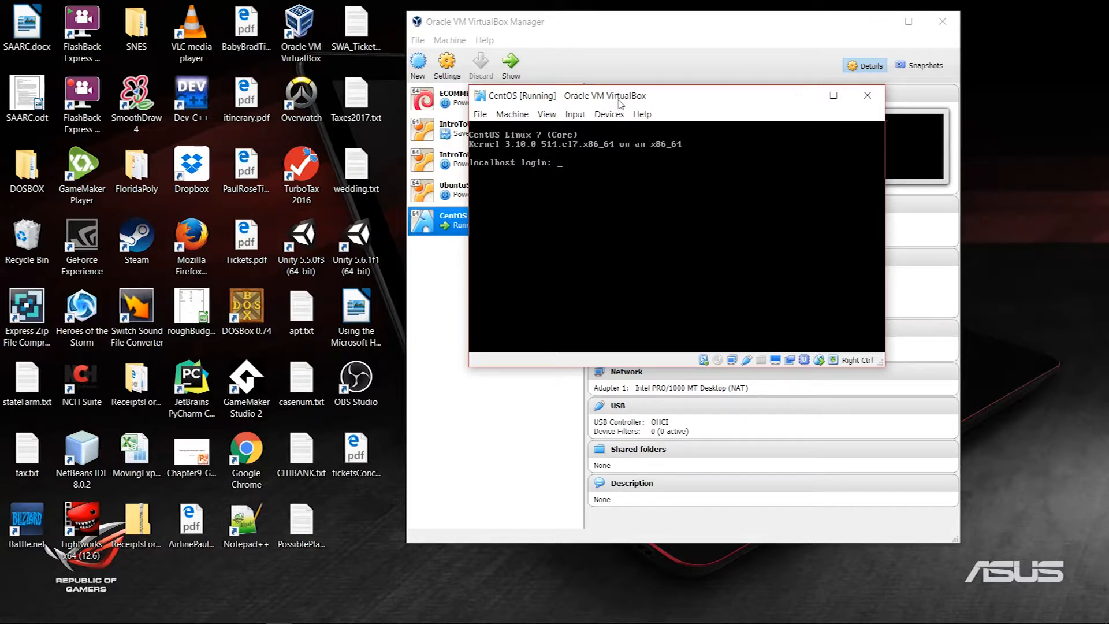
type("root")
key("Return")
key("Return")
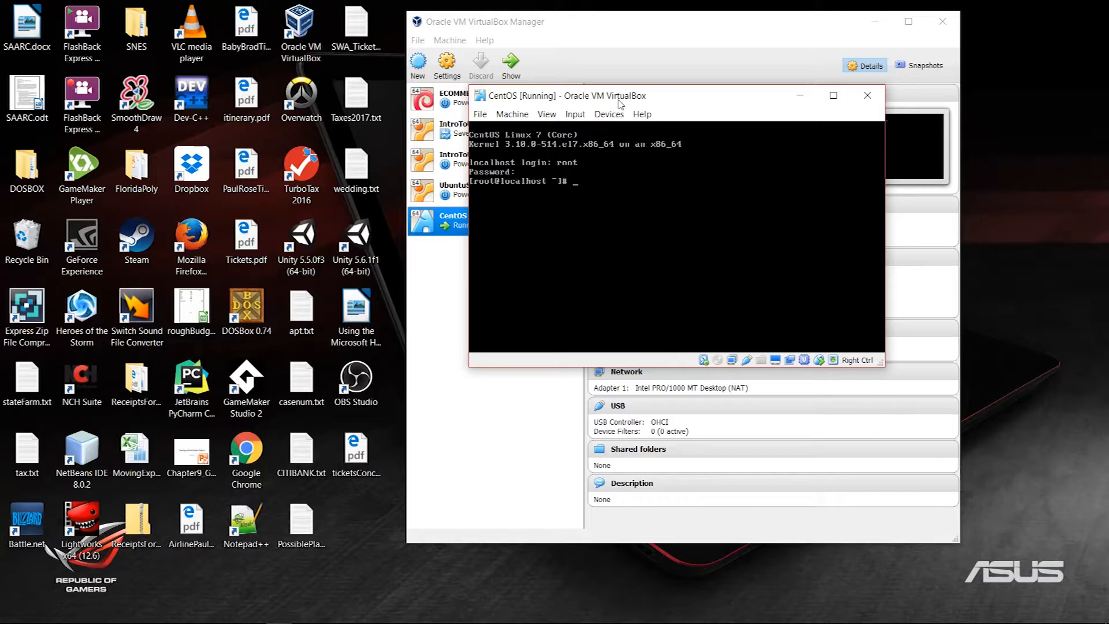
type("<I do something bad>... the system si")
key("BackSpace")
key("BackSpace")
key("BackSpace")
type("is gon")
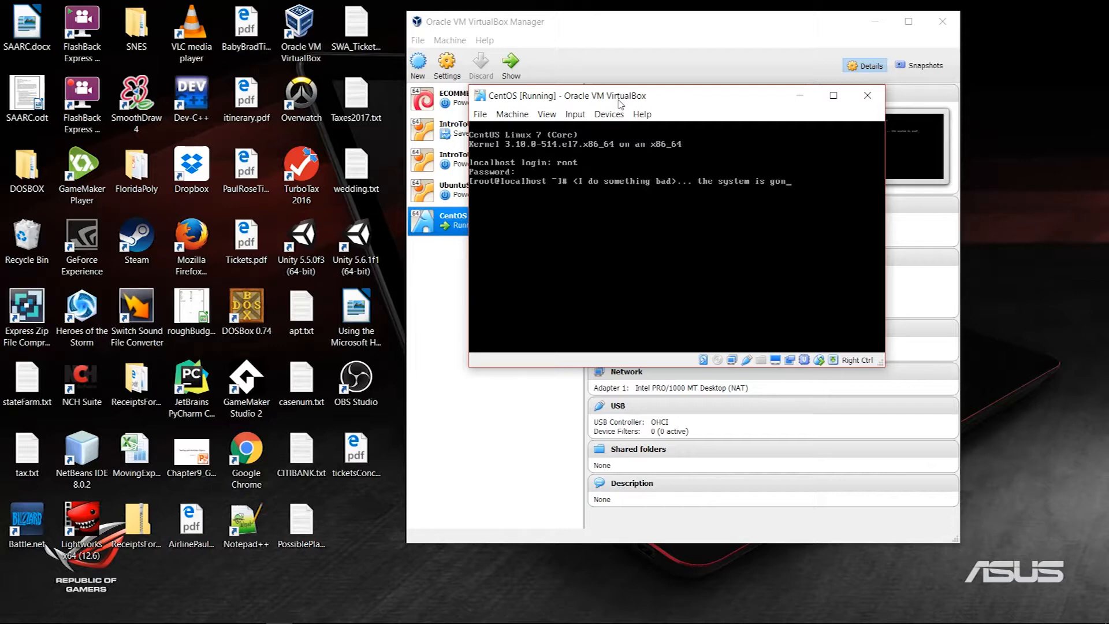
type("!!")
key("Return")
type("clear")
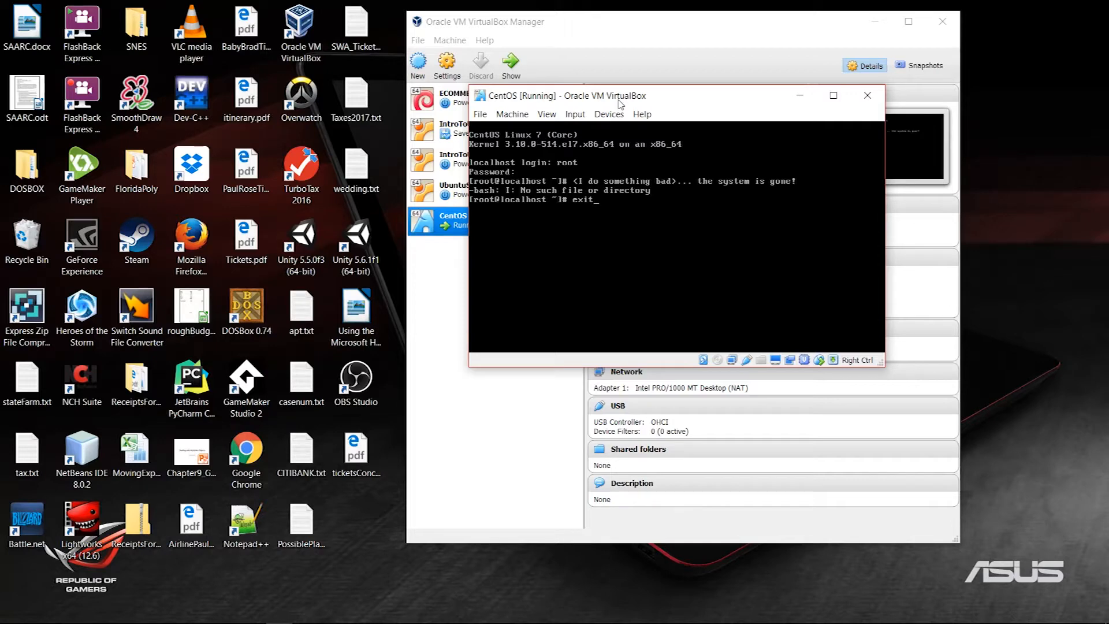
key("Return")
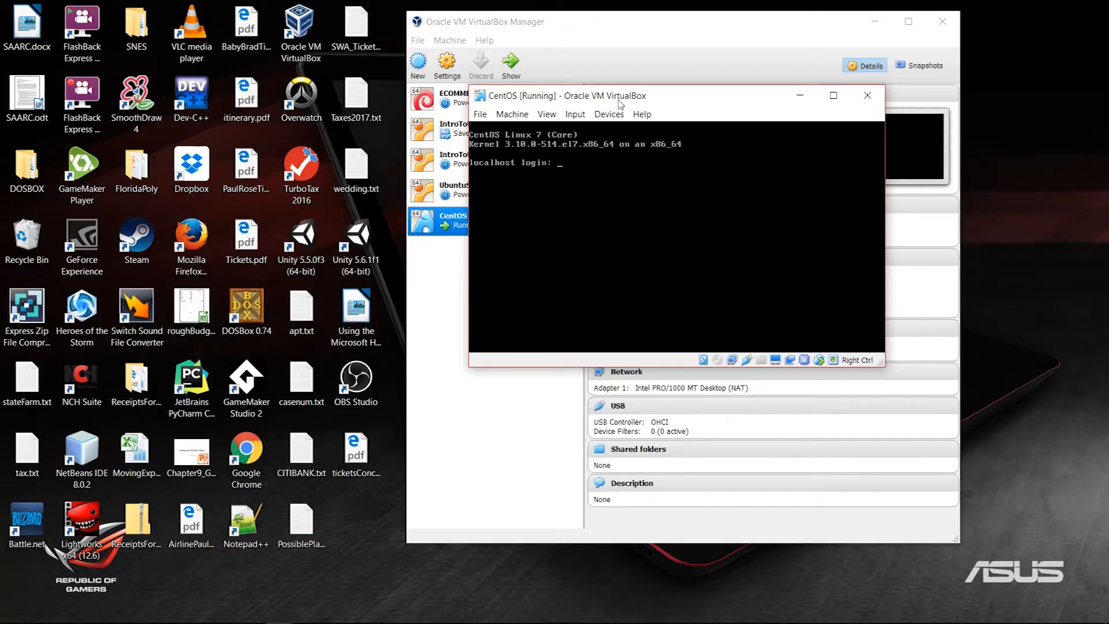
Step: Log in at the CentOS console with the user's user name and password
key("Return")
key("Return")
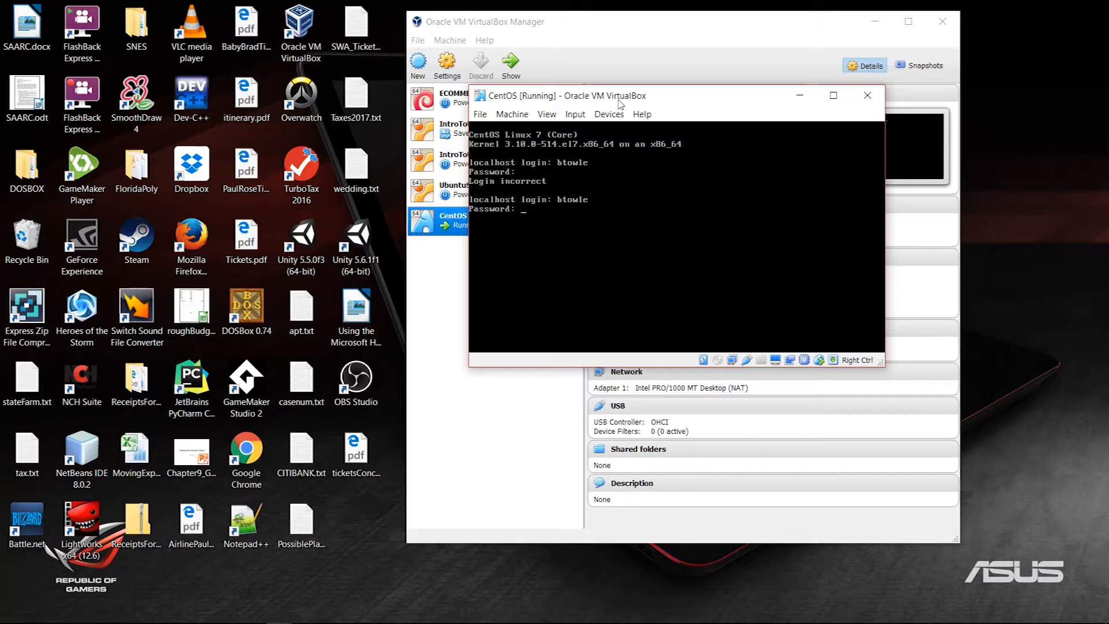
key("Return")
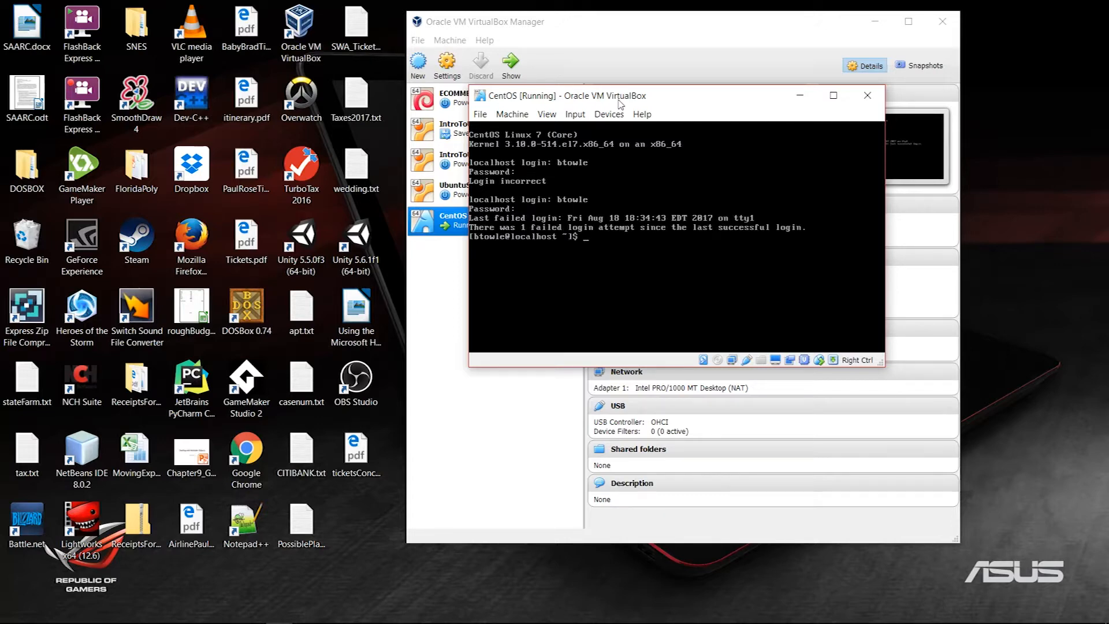
Step: Run ls and pwd, then type yum at the prompt instead of apt-get
type("ls")
key("Return")
type("pwd")
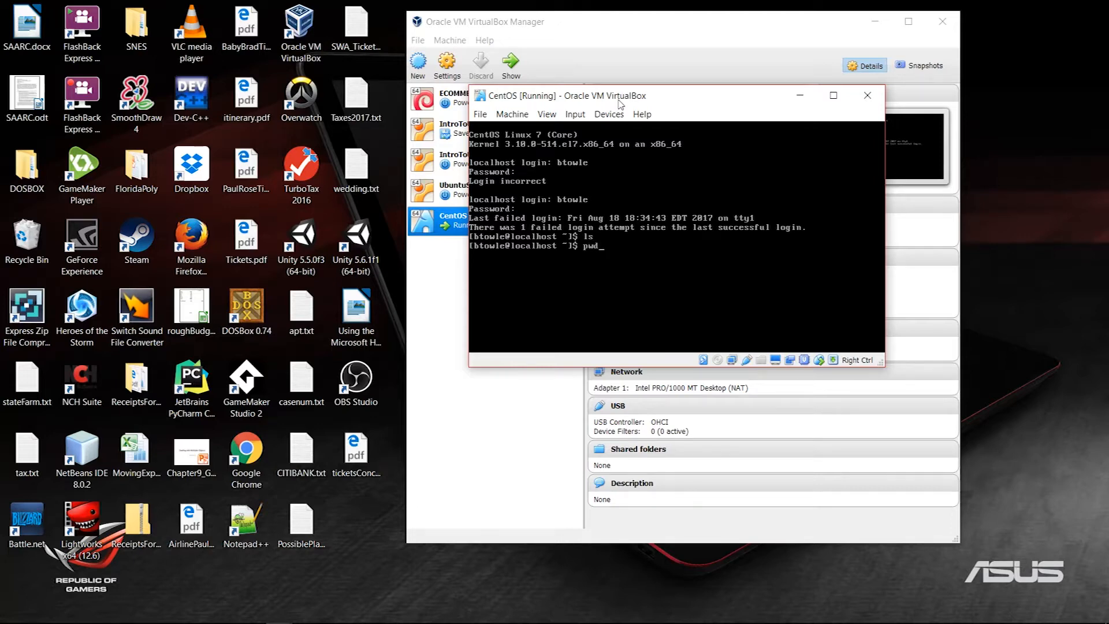
key("Return")
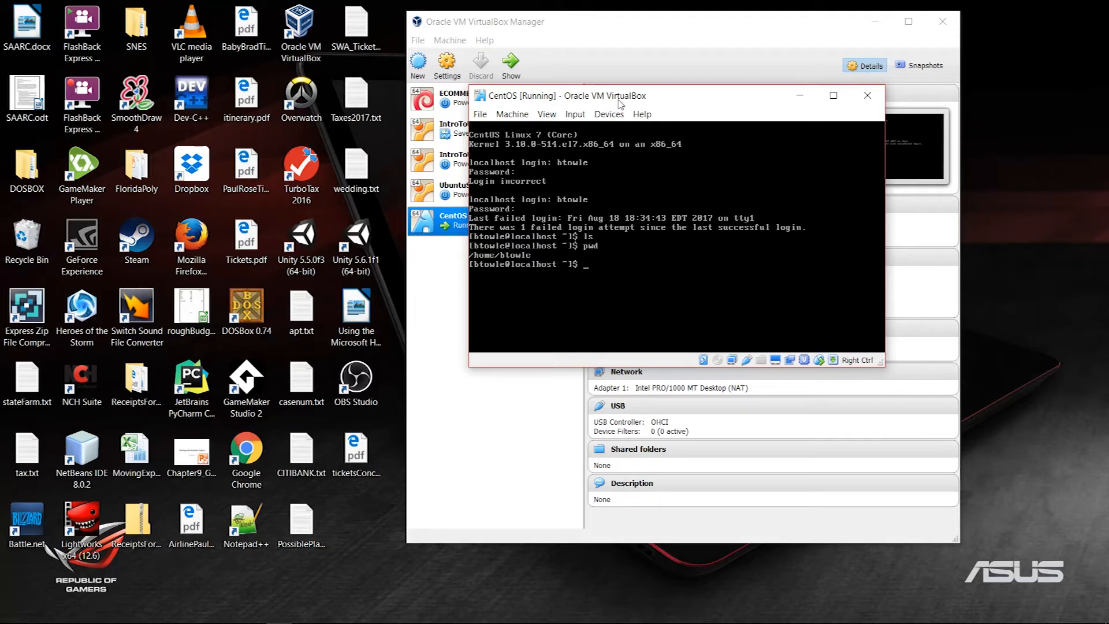
type("apt-get install")
key("BackSpace")
key("BackSpace")
key("BackSpace")
key("BackSpace")
key("BackSpace")
key("BackSpace")
key("BackSpace")
key("BackSpace")
key("BackSpace")
key("BackSpace")
key("BackSpace")
key("BackSpace")
key("BackSpace")
key("BackSpace")
key("BackSpace")
type("yum")
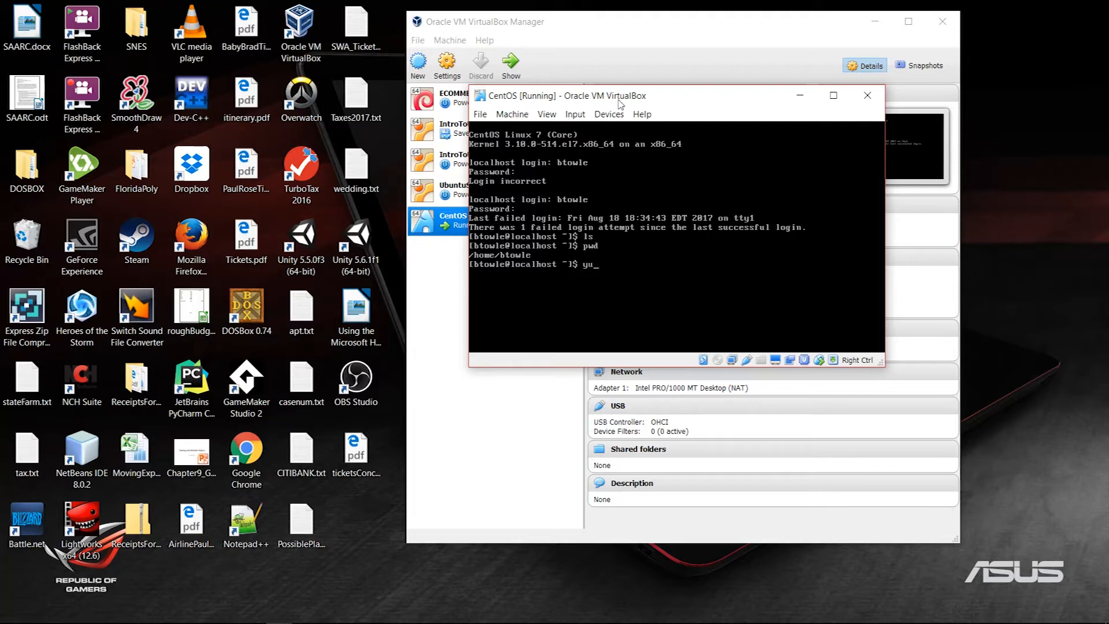